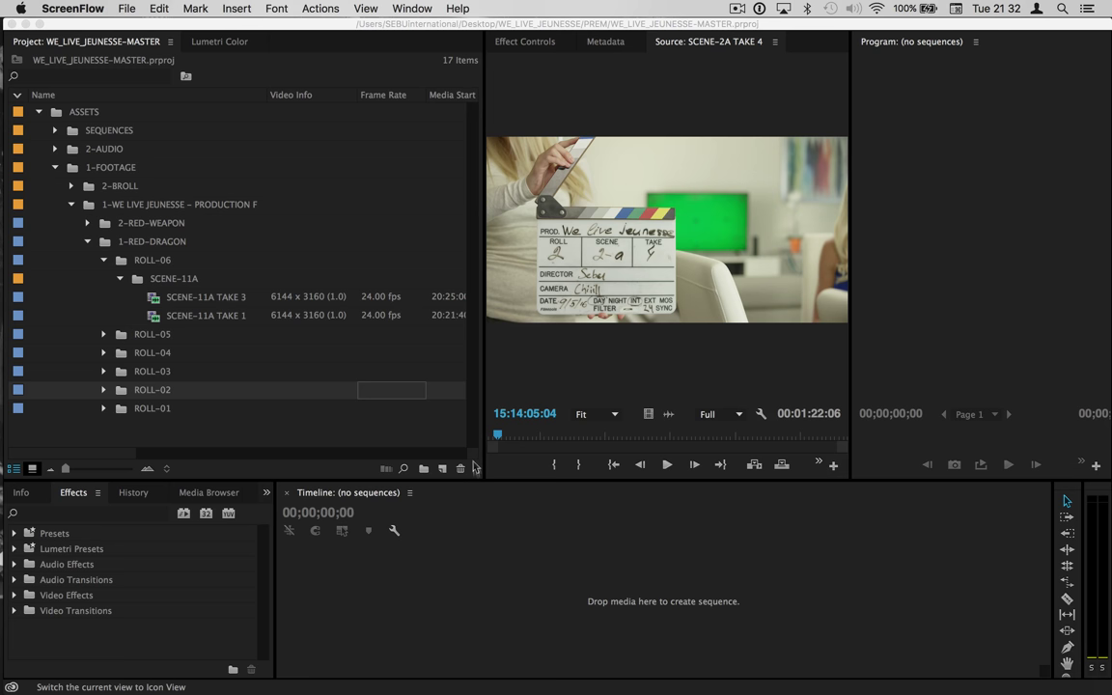
# Step: Load the 6144x3160 SCENE-11A TAKE 3 in the Source Monitor and show About This Mac
pyautogui.doubleClick(154, 297)
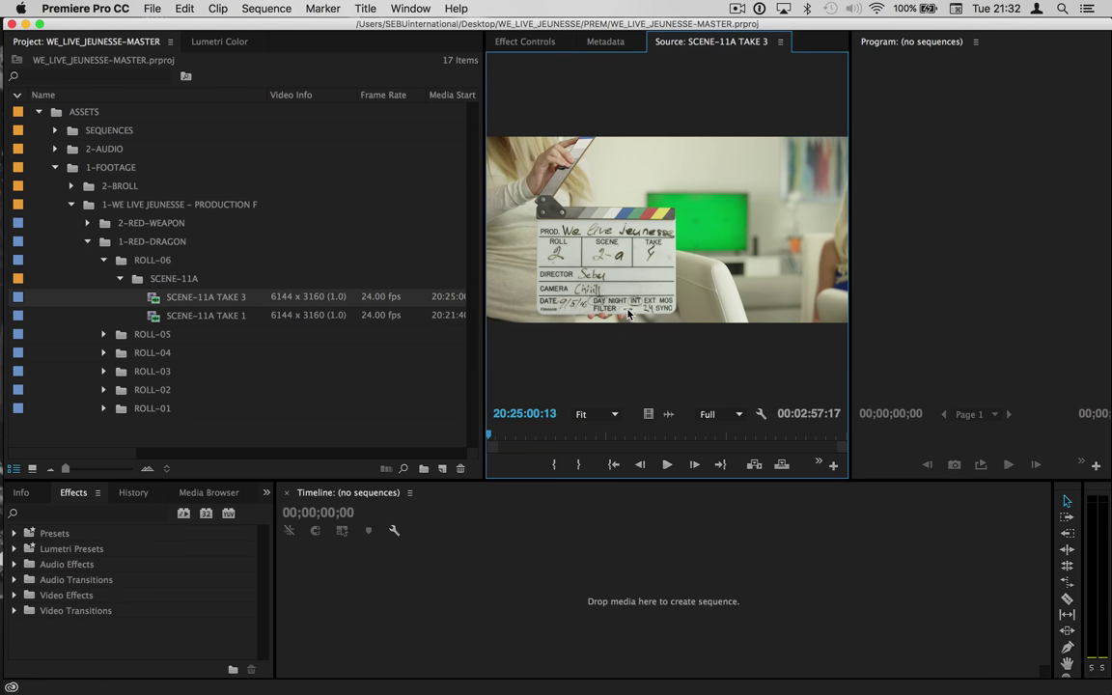
pyautogui.click(20, 8)
pyautogui.click(45, 25)
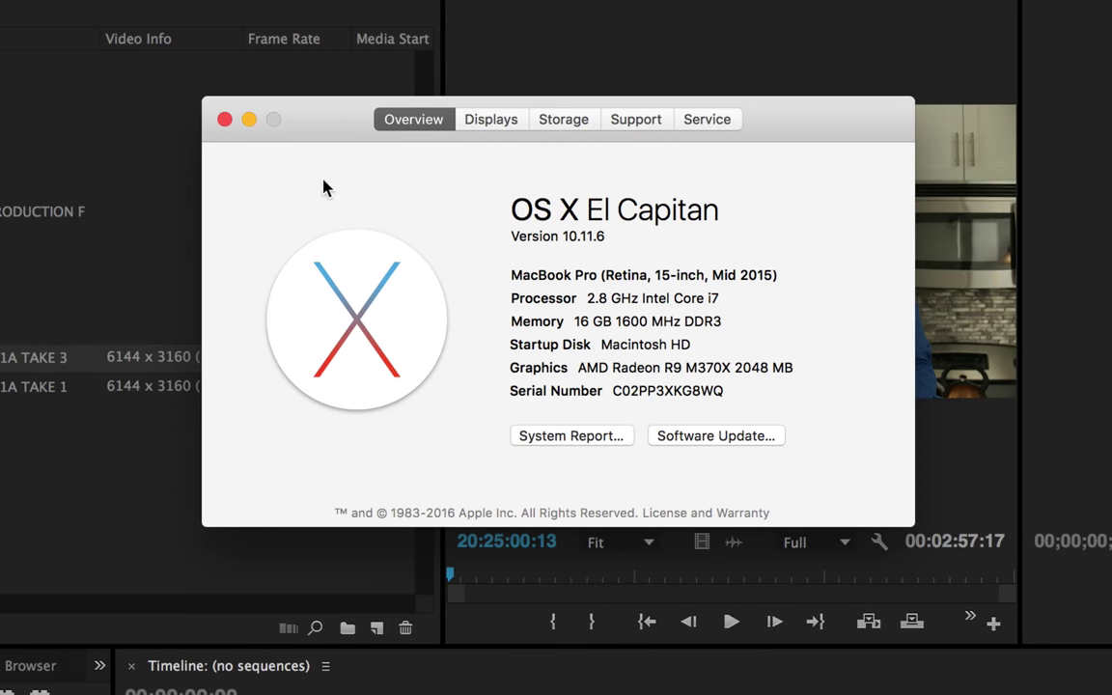
# Step: Close the Mac hardware overview and stop SCENE-11A TAKE 3 playback at 20:25:07:23
pyautogui.click(224, 121)
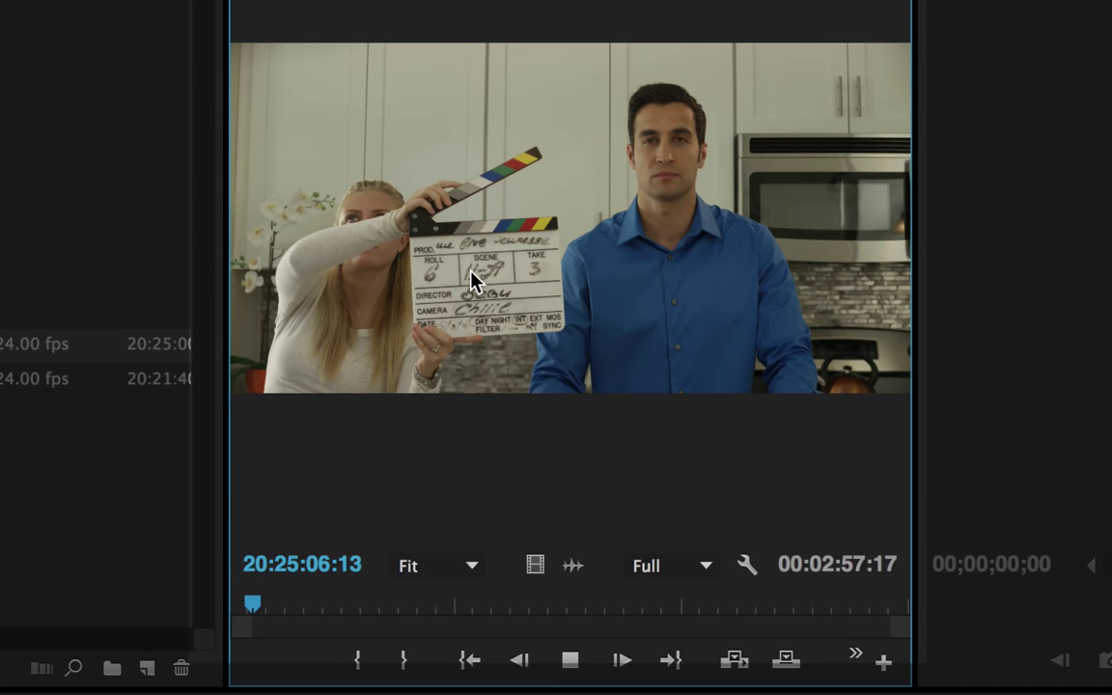
pyautogui.click(570, 660)
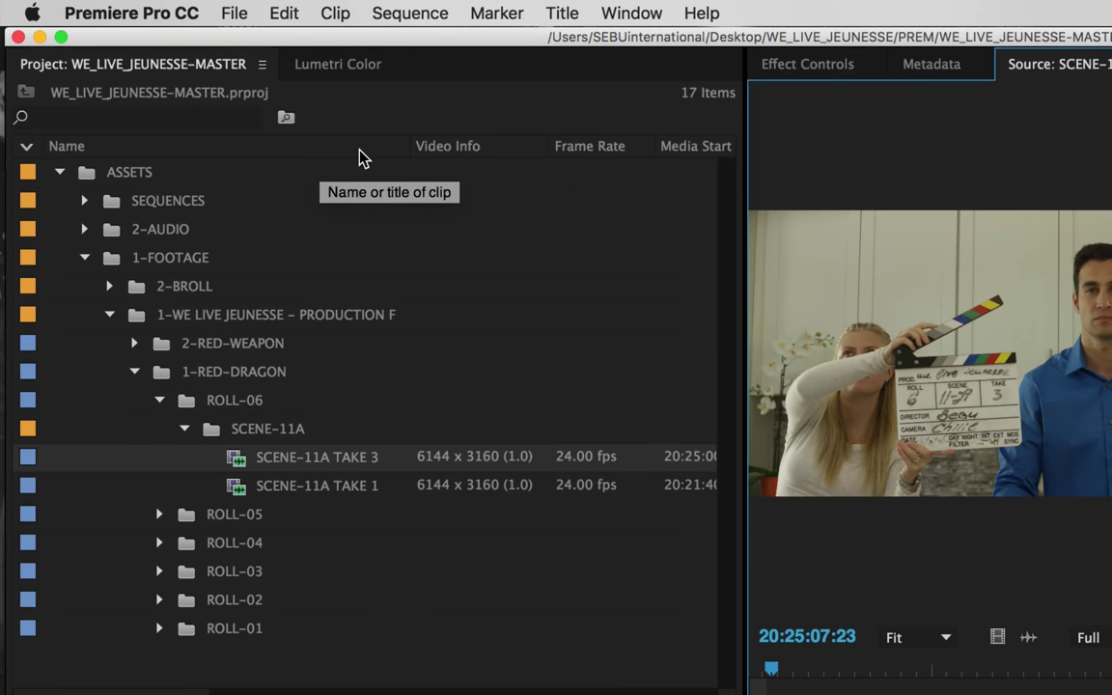
# Step: Add the Proxy metadata column to the project list and place it beside Name
pyautogui.rightClick(359, 158)
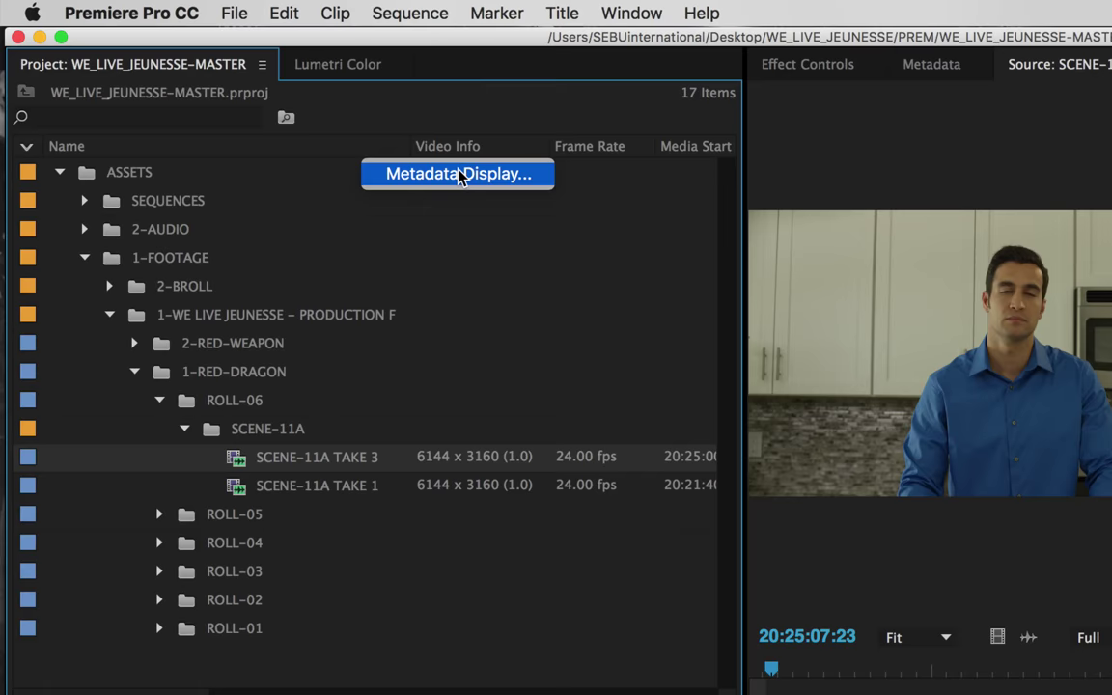
pyautogui.click(460, 175)
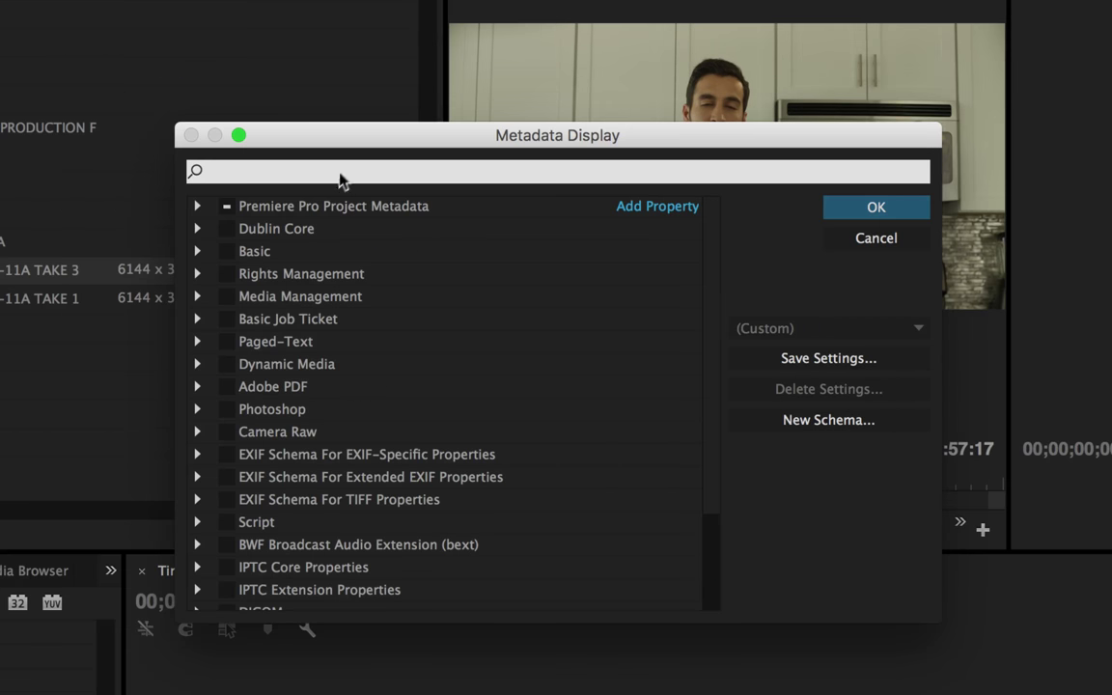
pyautogui.write('pr')
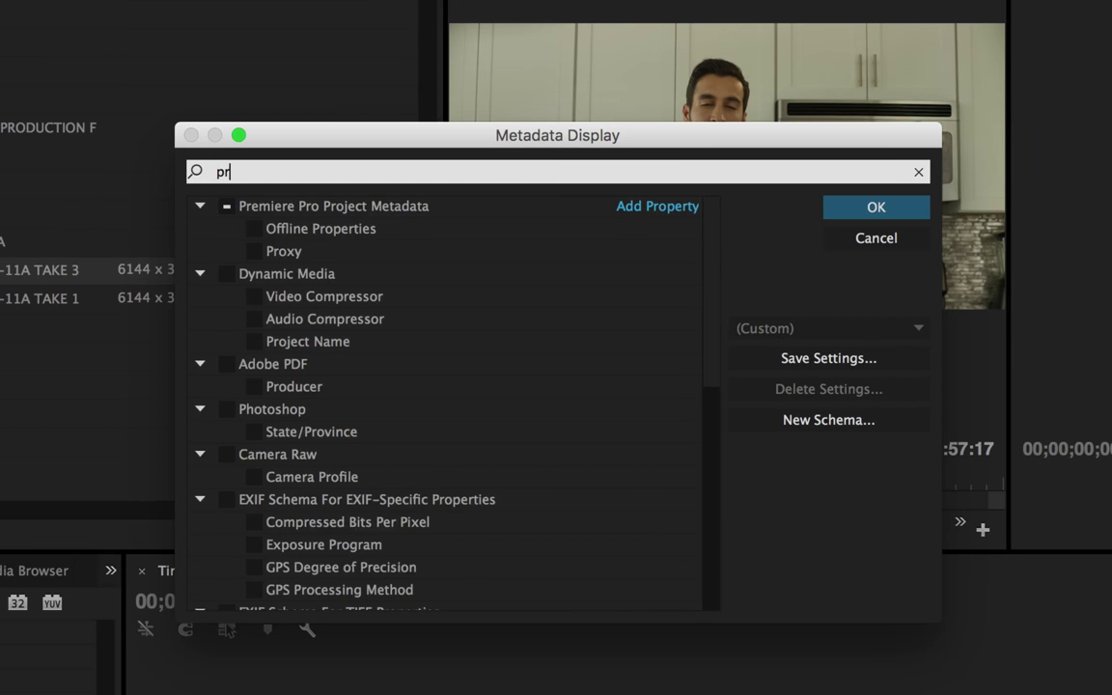
pyautogui.write('oxy')
pyautogui.click(254, 229)
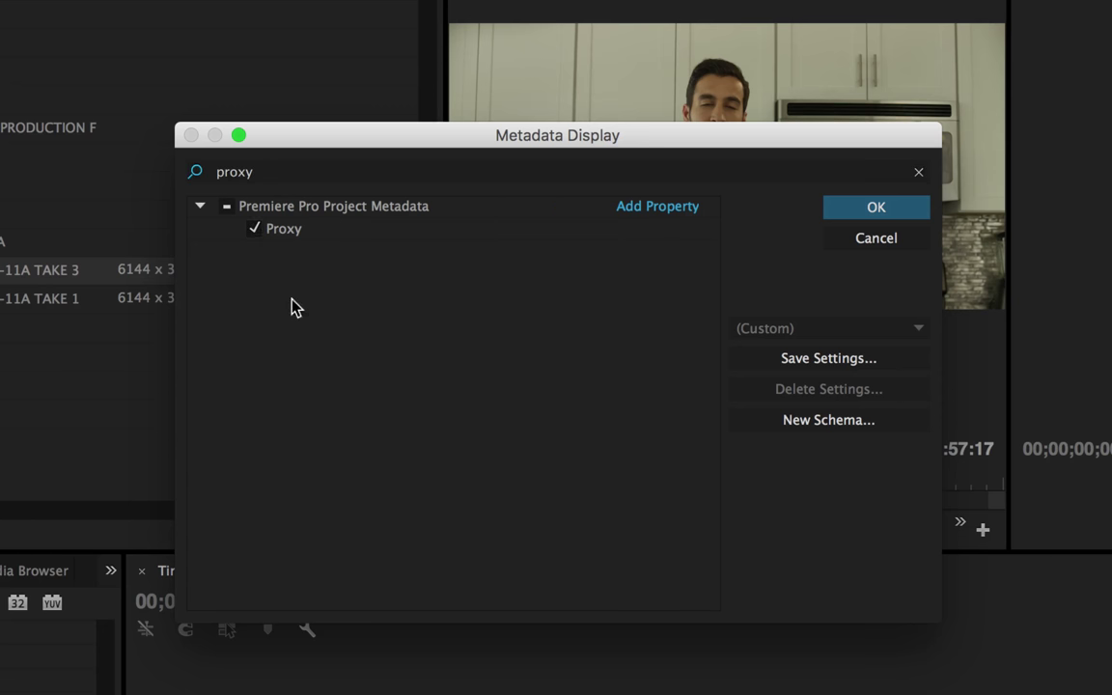
pyautogui.click(874, 209)
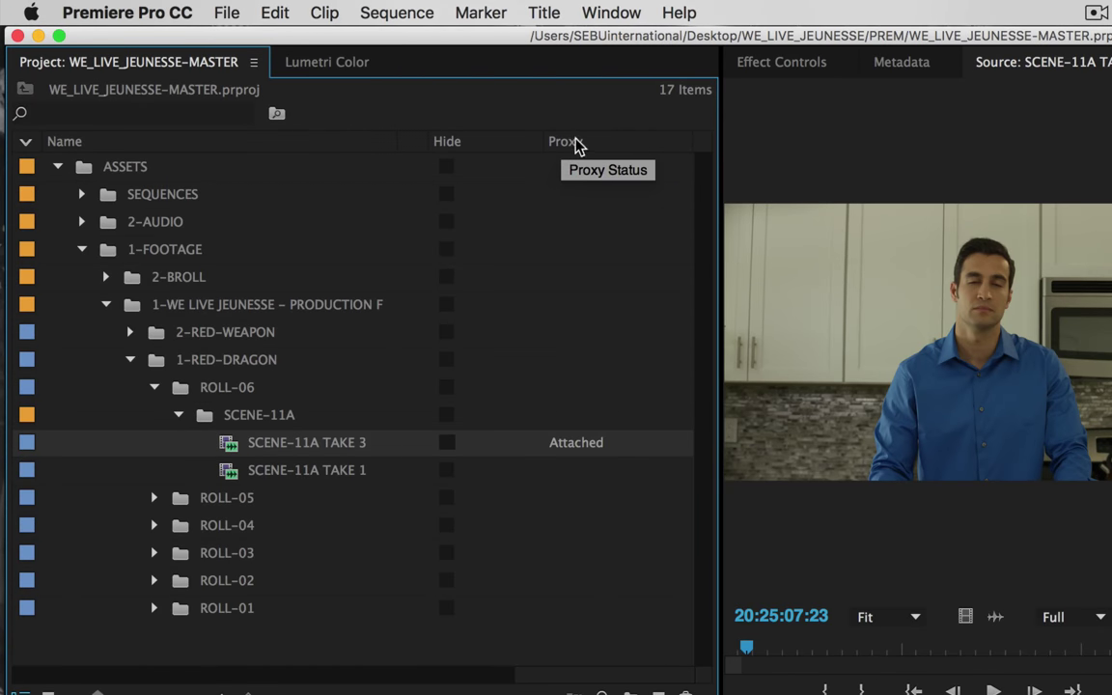
pyautogui.moveTo(577, 145); pyautogui.dragTo(330, 144)
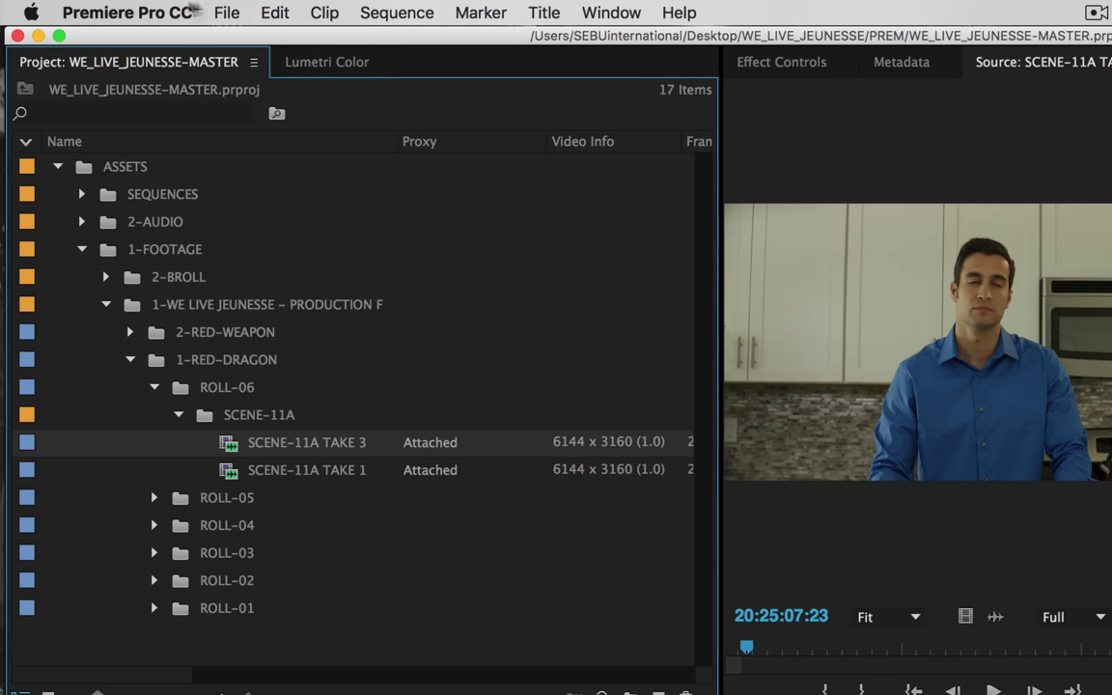
# Step: Tick Enable proxies in Preferences > Media and confirm with OK
pyautogui.click(135, 12)
pyautogui.moveTo(121, 76)
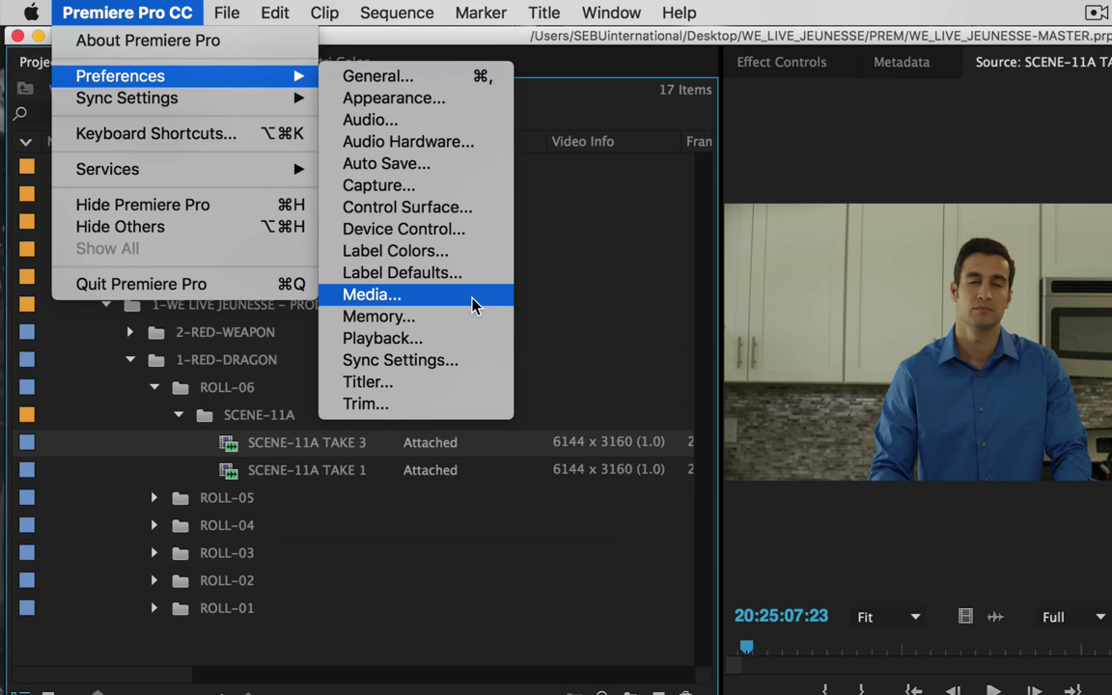
pyautogui.click(473, 300)
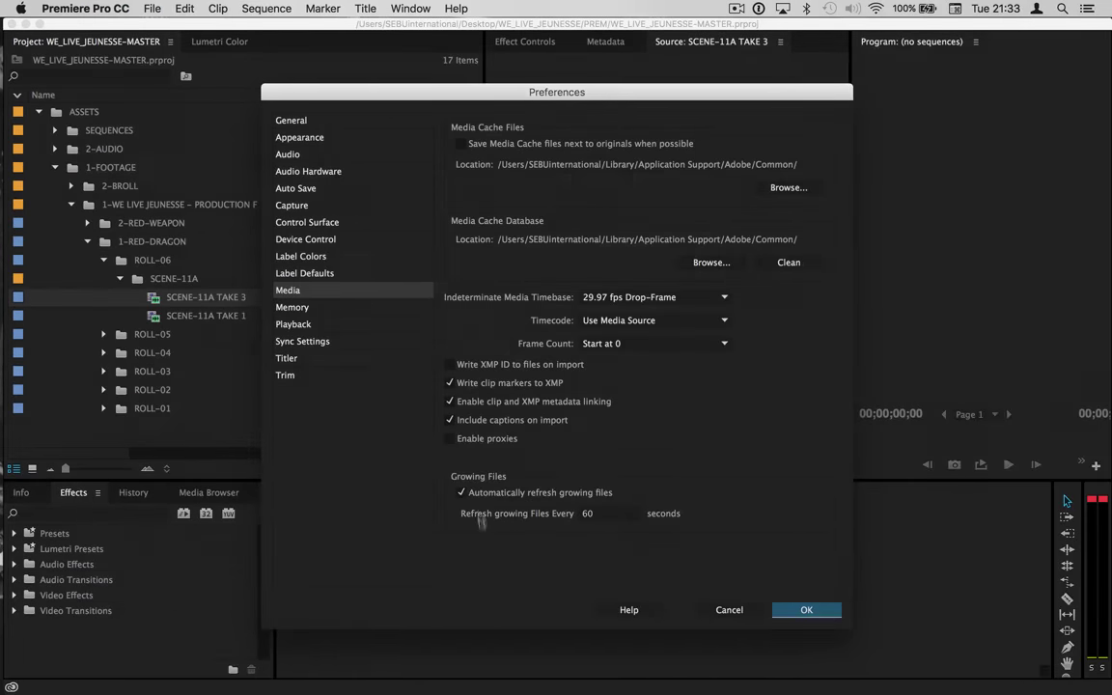
pyautogui.click(407, 385)
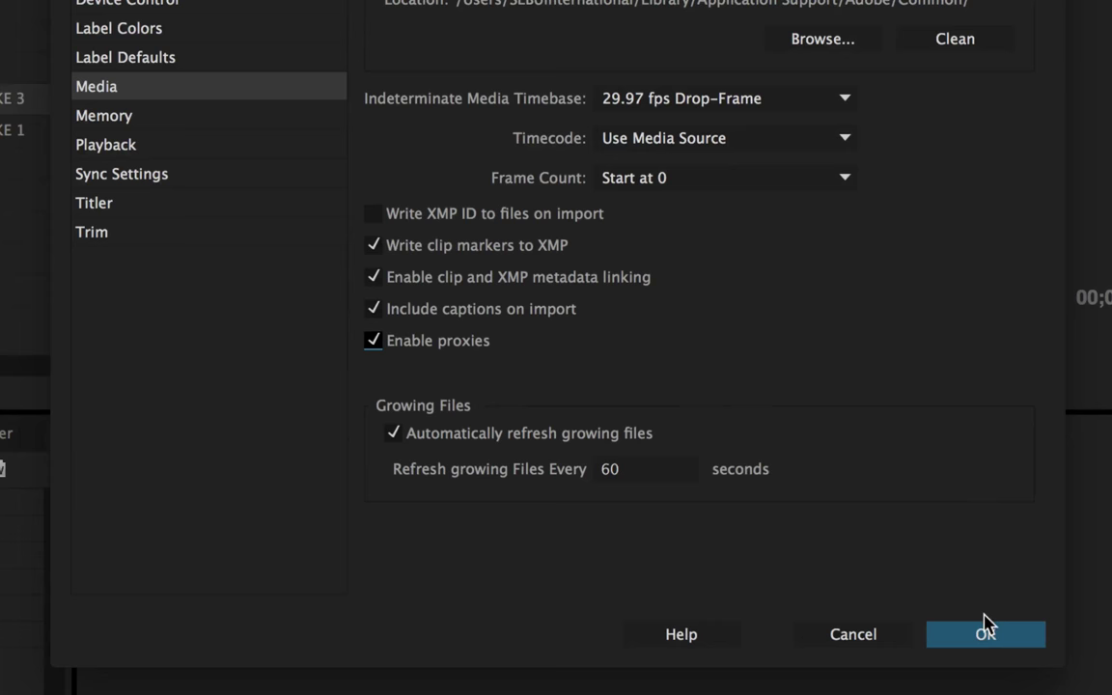
pyautogui.click(985, 639)
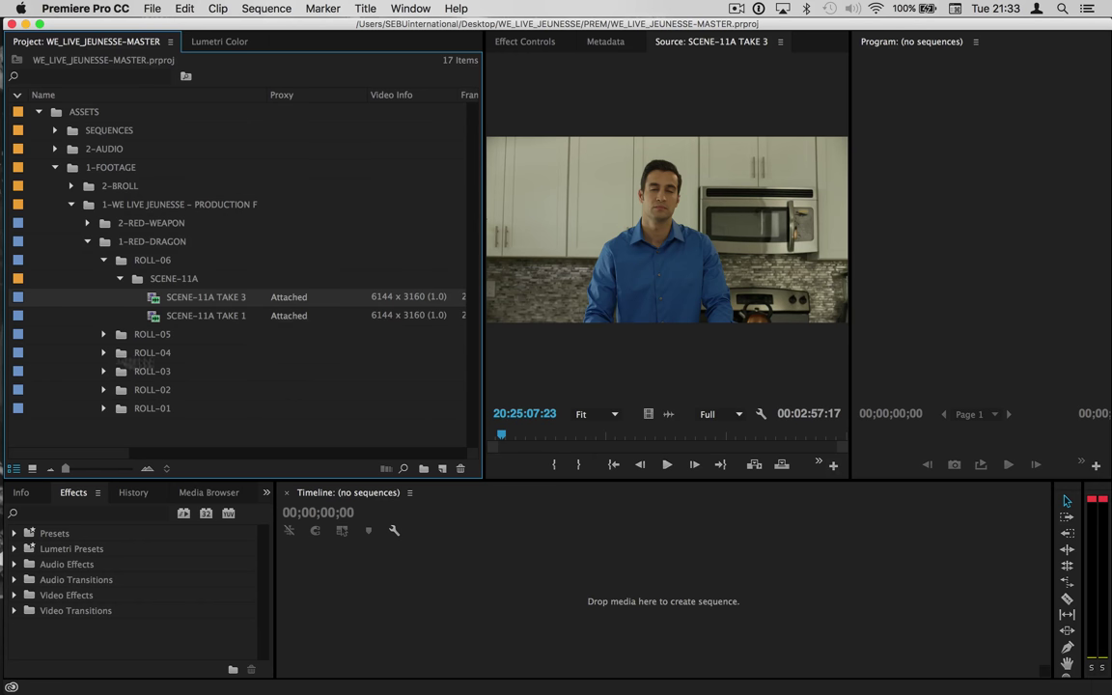
# Step: Create H.264 1024x540 proxies for both SCENE-11A takes, browsing for a custom destination folder
pyautogui.keyDown('shift'); pyautogui.click(232, 317); pyautogui.keyUp('shift')
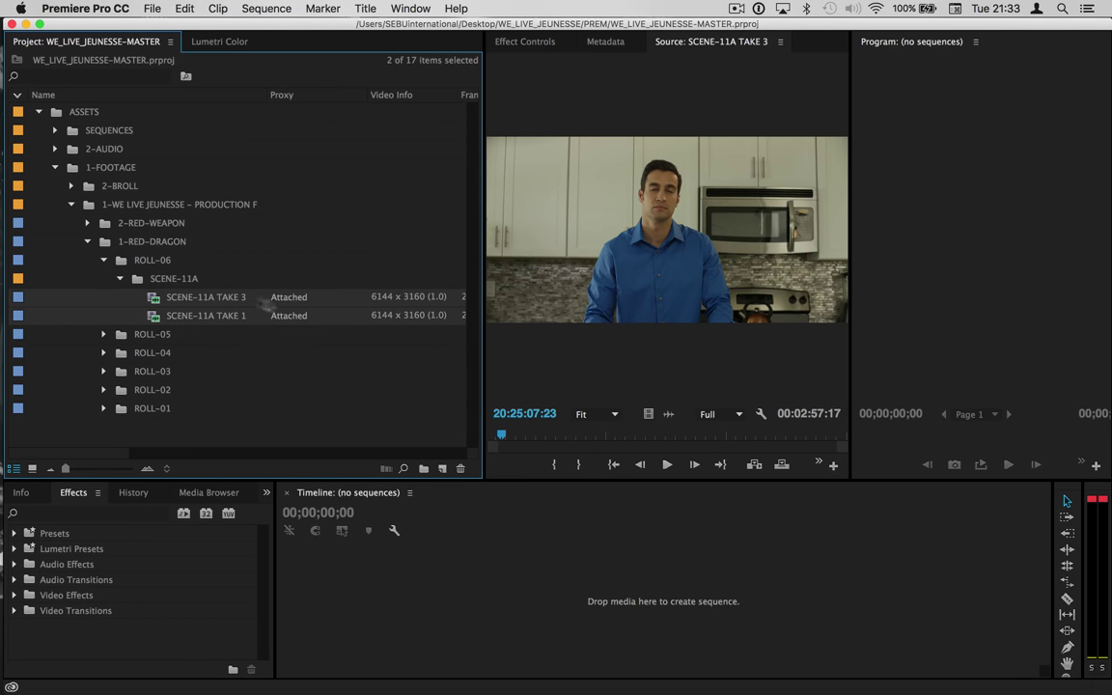
pyautogui.rightClick(232, 319)
pyautogui.moveTo(172, 515)
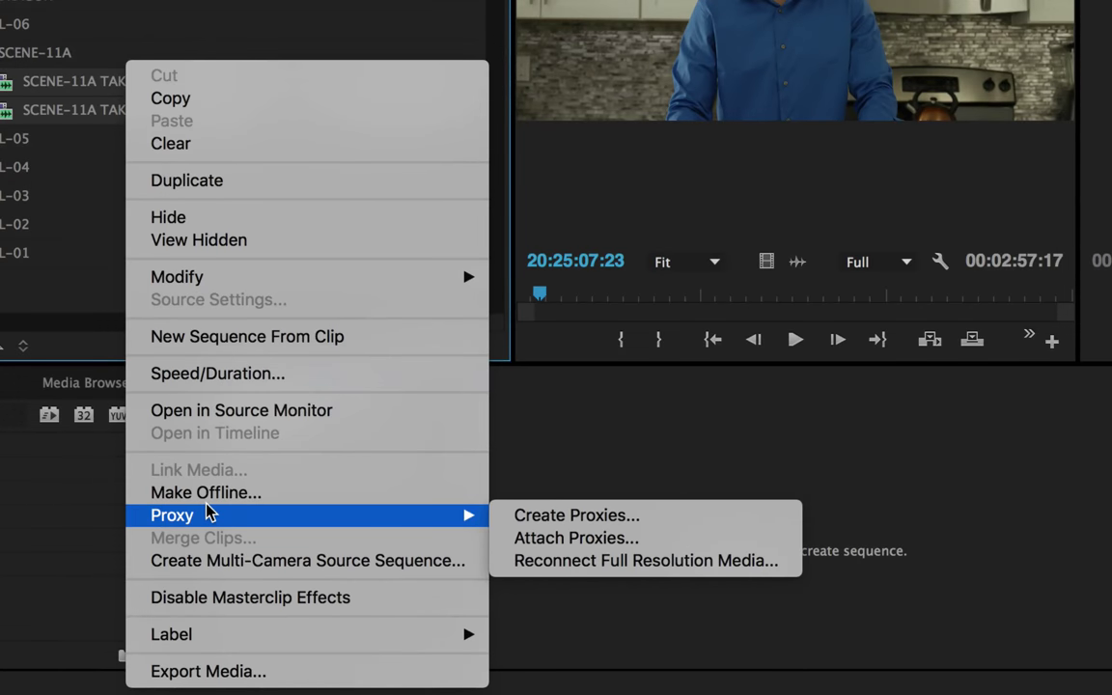
pyautogui.click(588, 522)
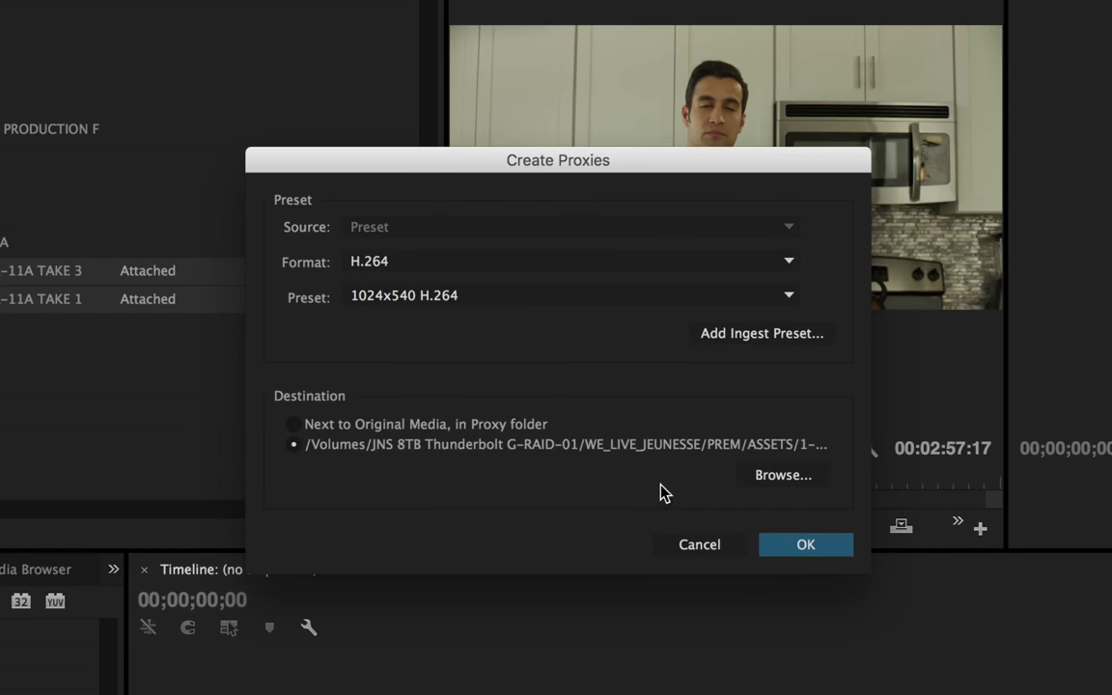
pyautogui.click(293, 425)
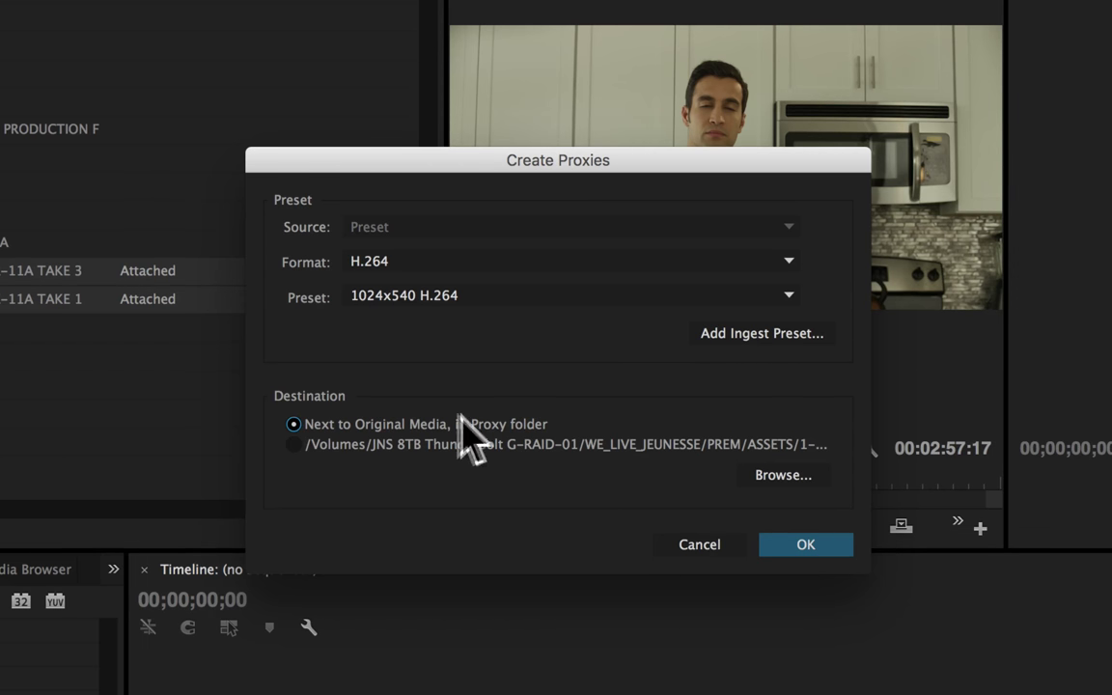
pyautogui.click(295, 445)
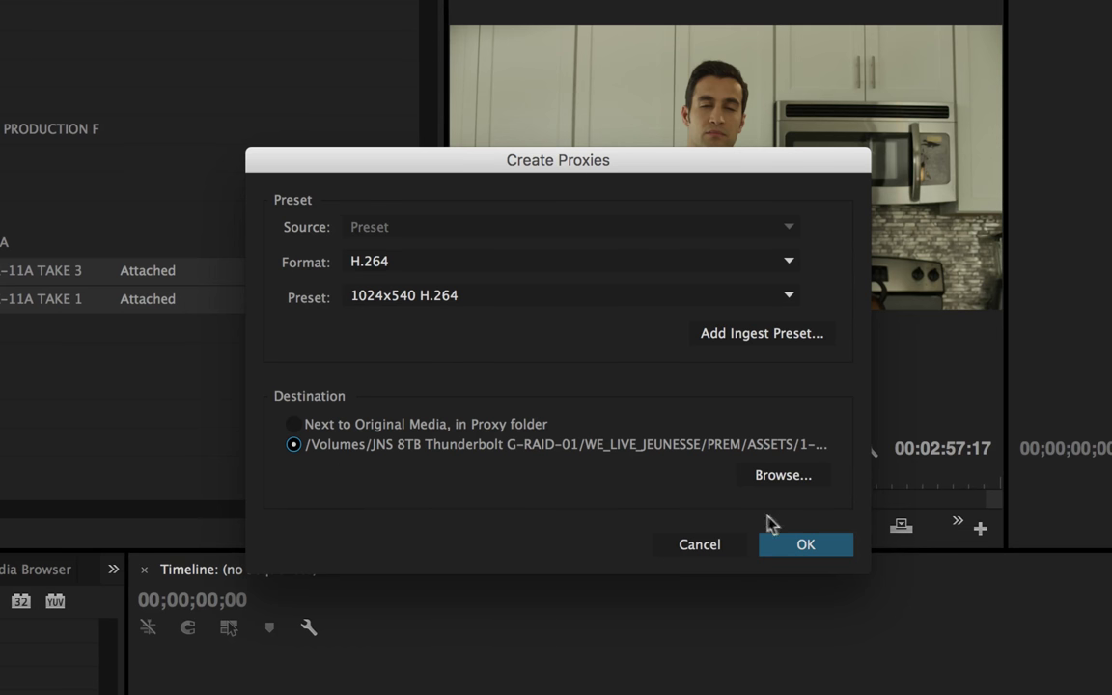
pyautogui.click(798, 483)
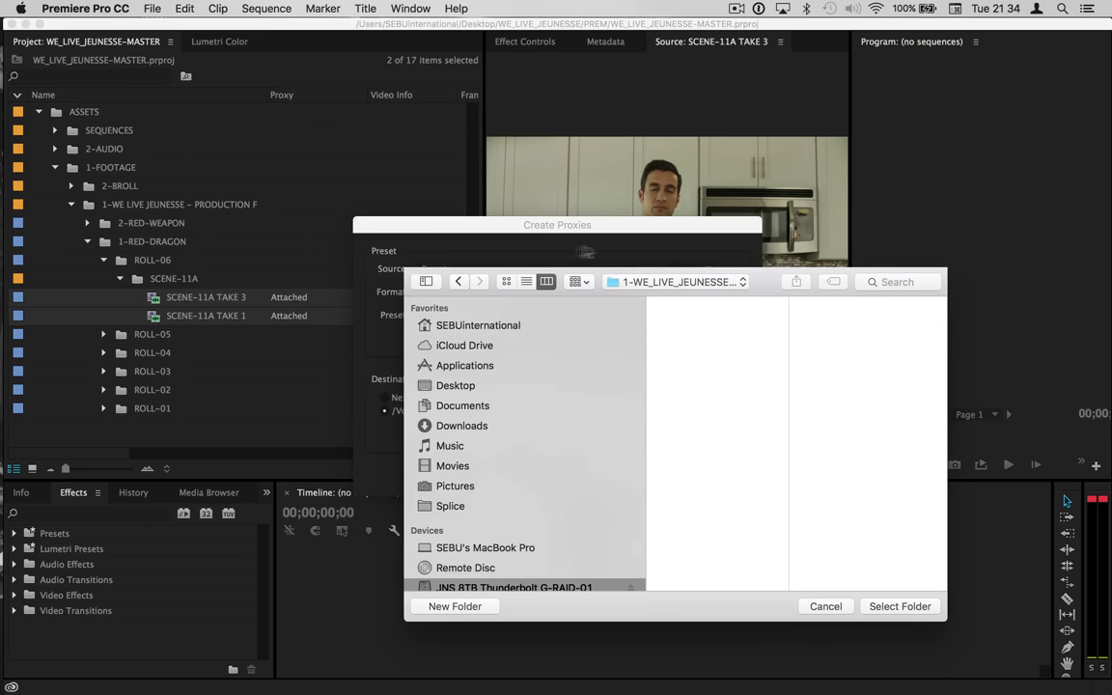
# Step: Choose the footage folder inside 3-PROXIES as the proxy destination
pyautogui.moveTo(596, 274); pyautogui.dragTo(344, 91)
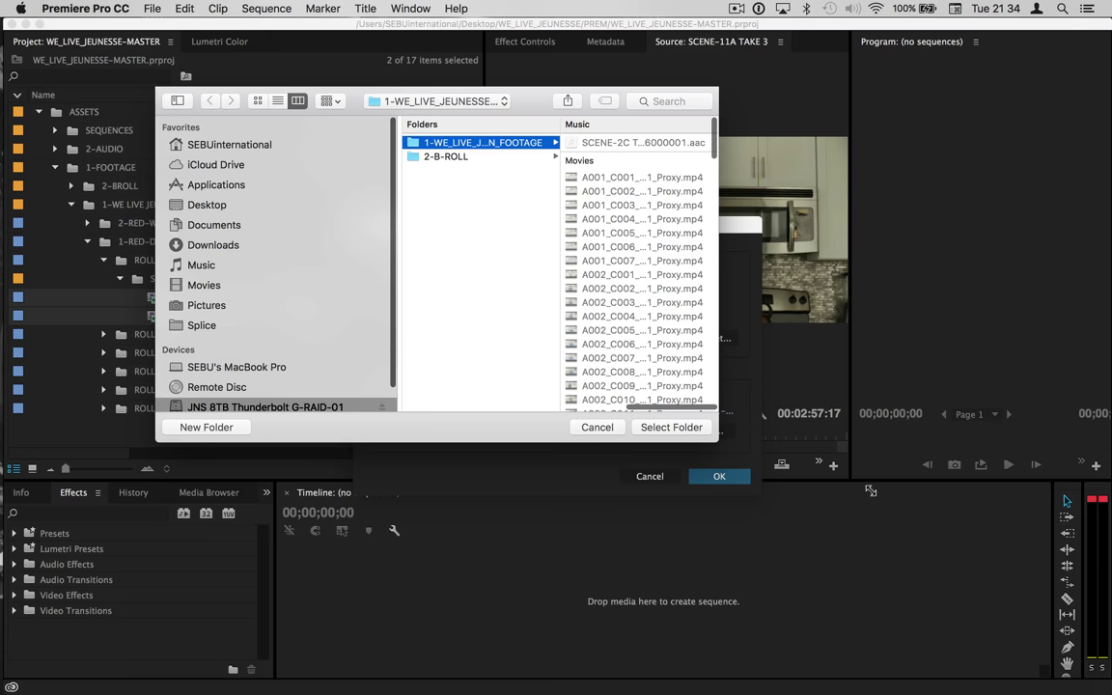
pyautogui.moveTo(697, 439); pyautogui.dragTo(900, 431)
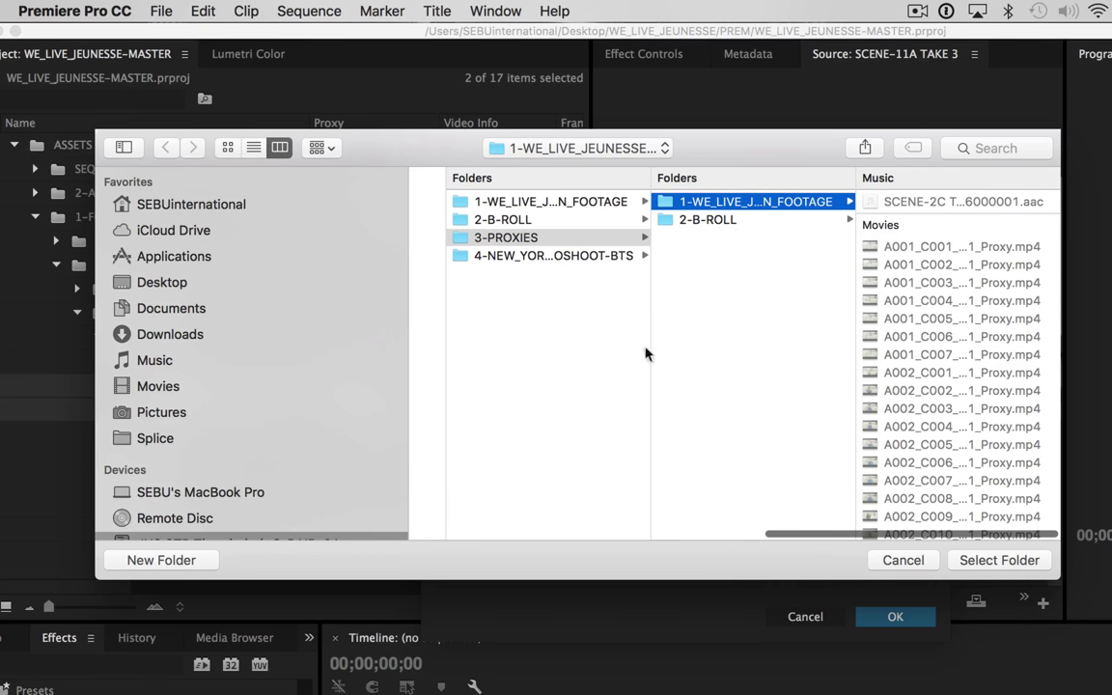
pyautogui.press('Left')
pyautogui.moveTo(725, 133); pyautogui.dragTo(758, 327)
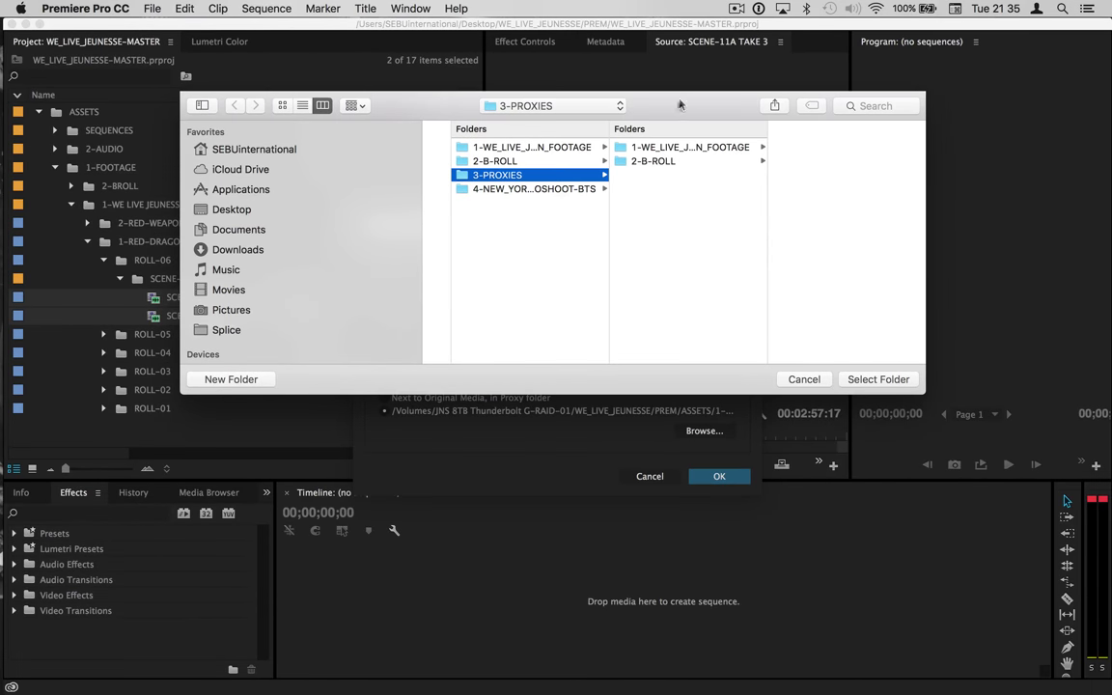
pyautogui.click(618, 146)
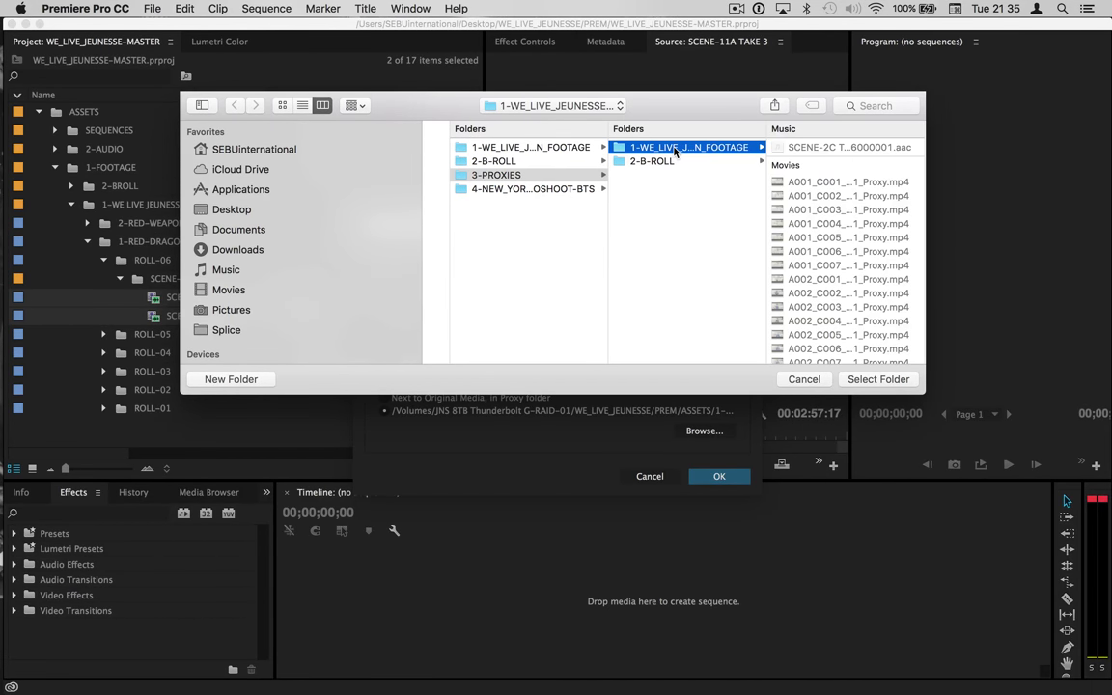
pyautogui.scroll(-5, 855, 338)
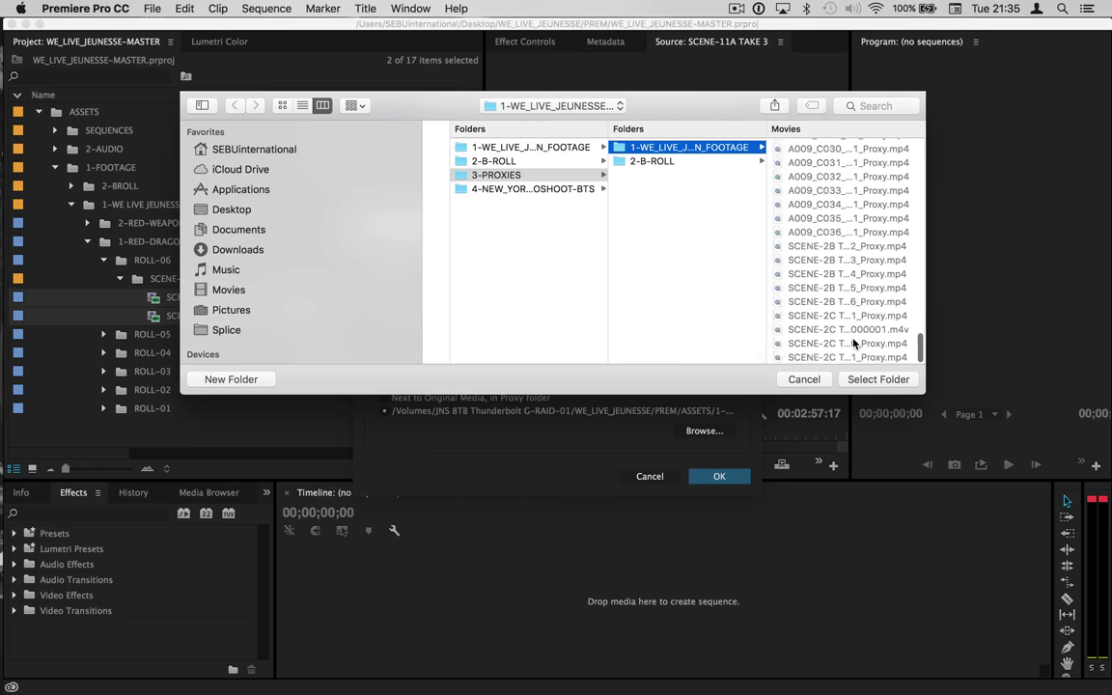
pyautogui.scroll(5, 830, 309)
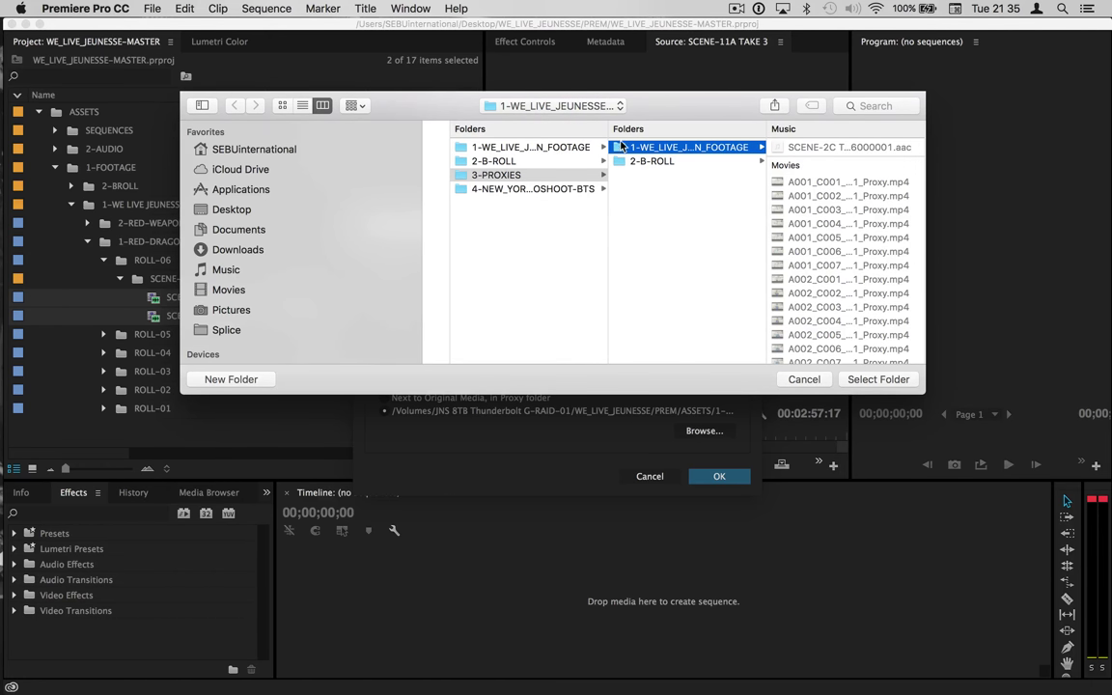
pyautogui.click(893, 380)
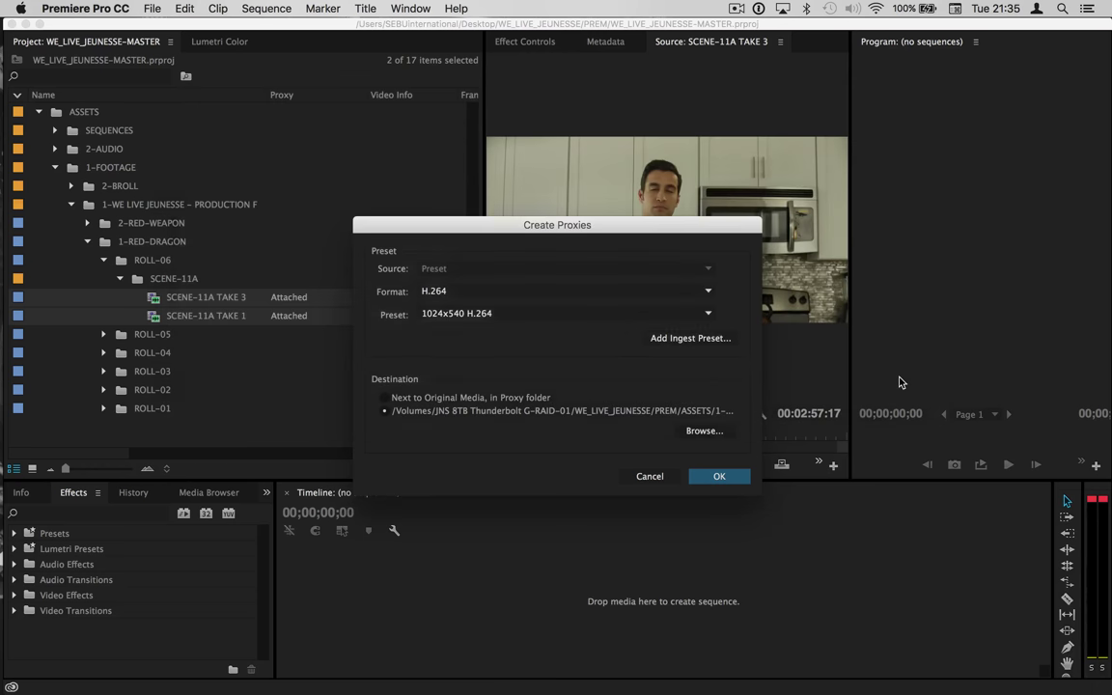
pyautogui.click(726, 480)
# Step: Confirm Create Proxies so both takes' _Proxy.mp4 jobs queue in Media Encoder
pyautogui.click(716, 476)
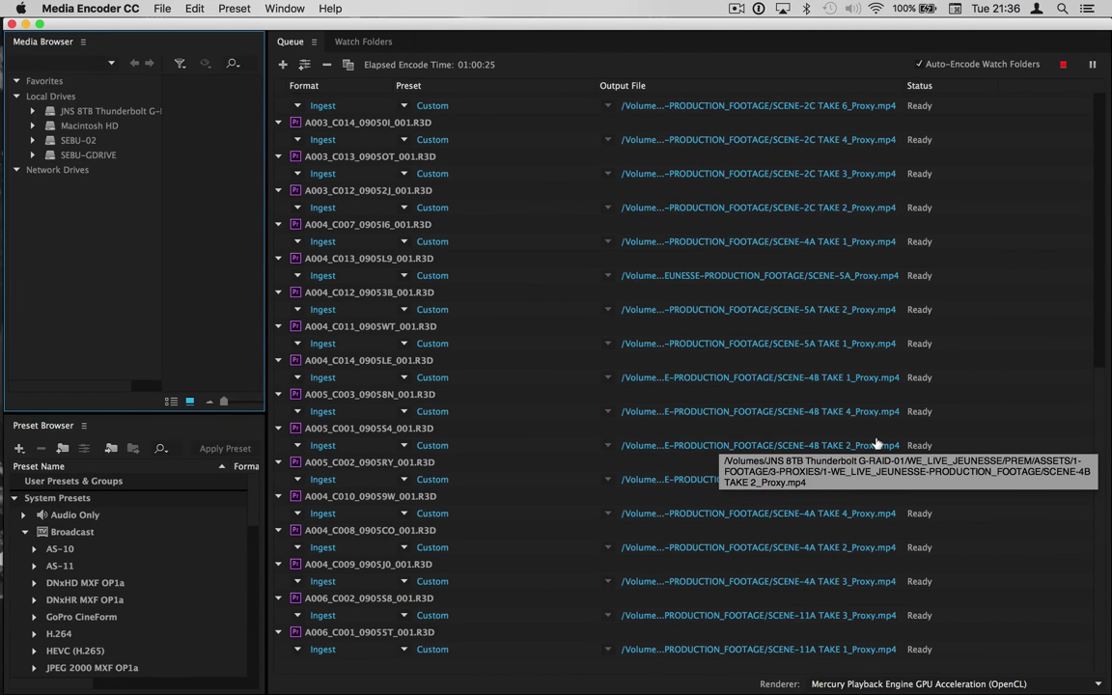
# Step: Review Media Encoder's running proxy queue, then bring Premiere Pro back to the front
pyautogui.scroll(5, 872, 445)
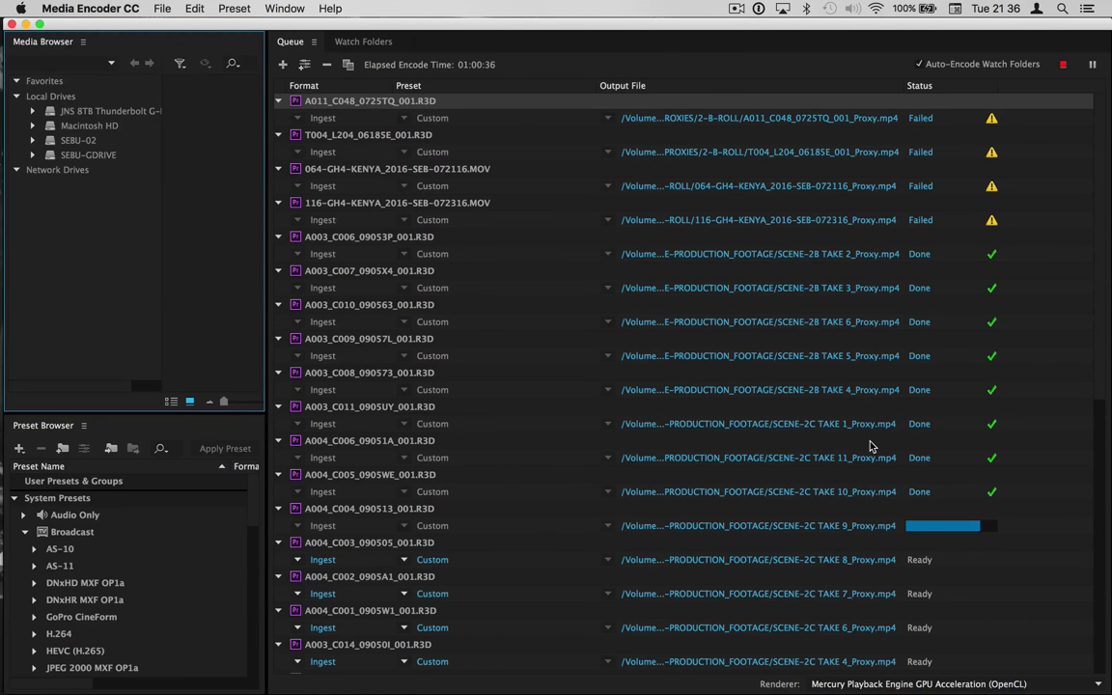
pyautogui.scroll(-5, 973, 397)
pyautogui.scroll(5, 973, 402)
pyautogui.moveTo(2, 289)
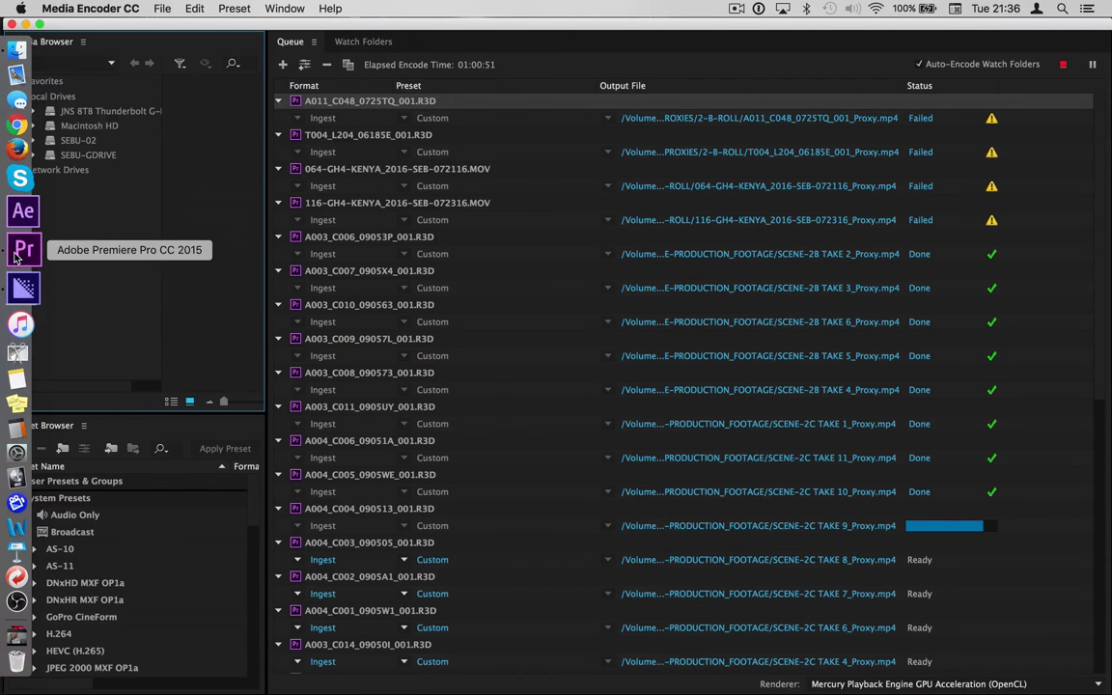
pyautogui.click(19, 248)
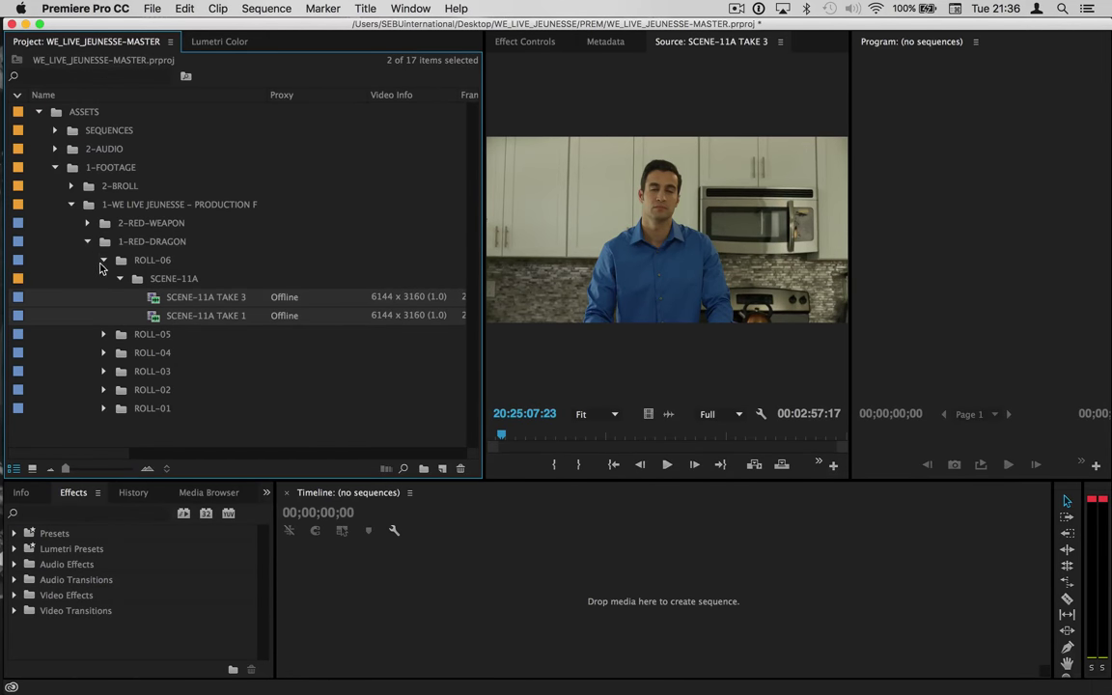
# Step: Sort the project by name and expand the folders down to the SCENE-2A takes
pyautogui.click(87, 242)
pyautogui.click(87, 243)
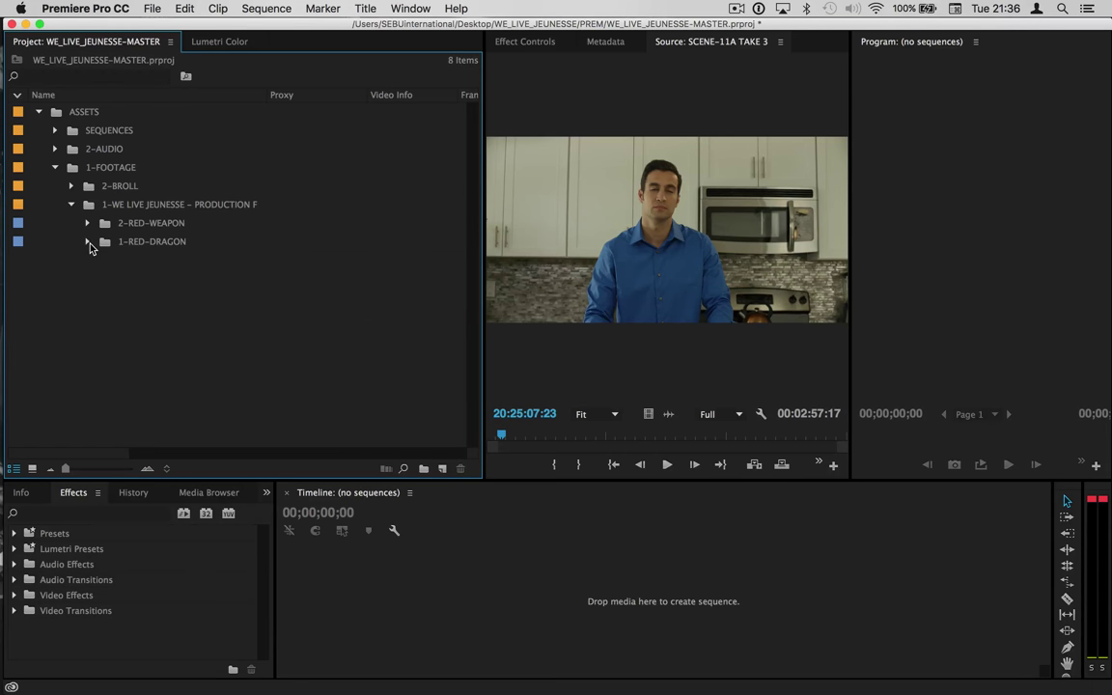
pyautogui.click(44, 96)
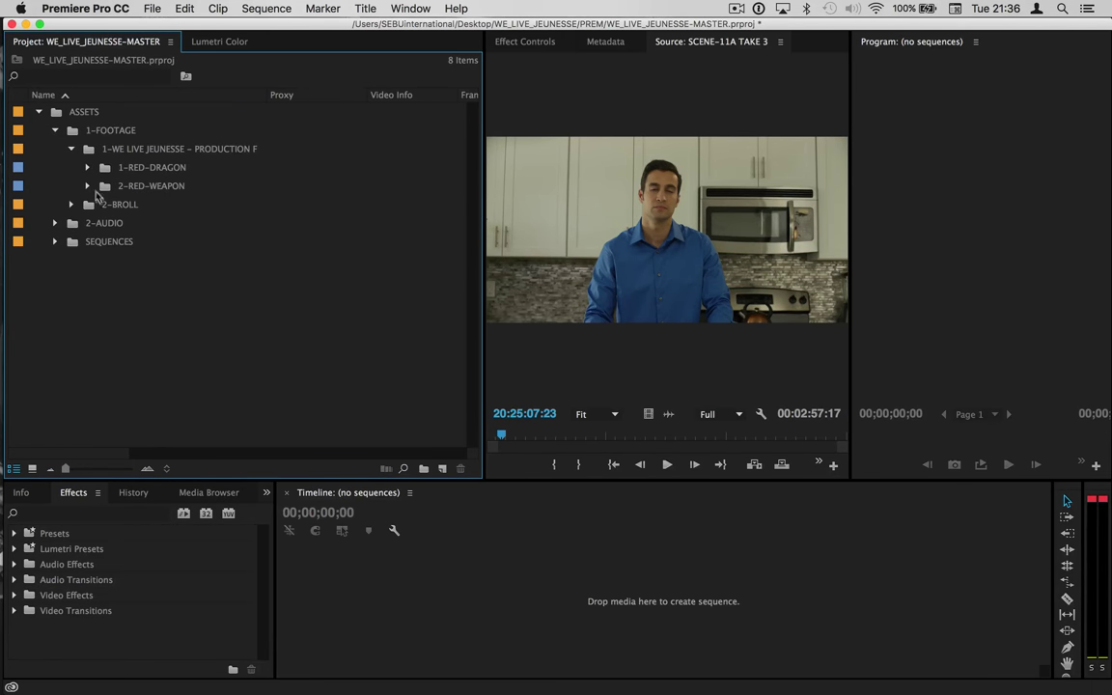
pyautogui.click(87, 187)
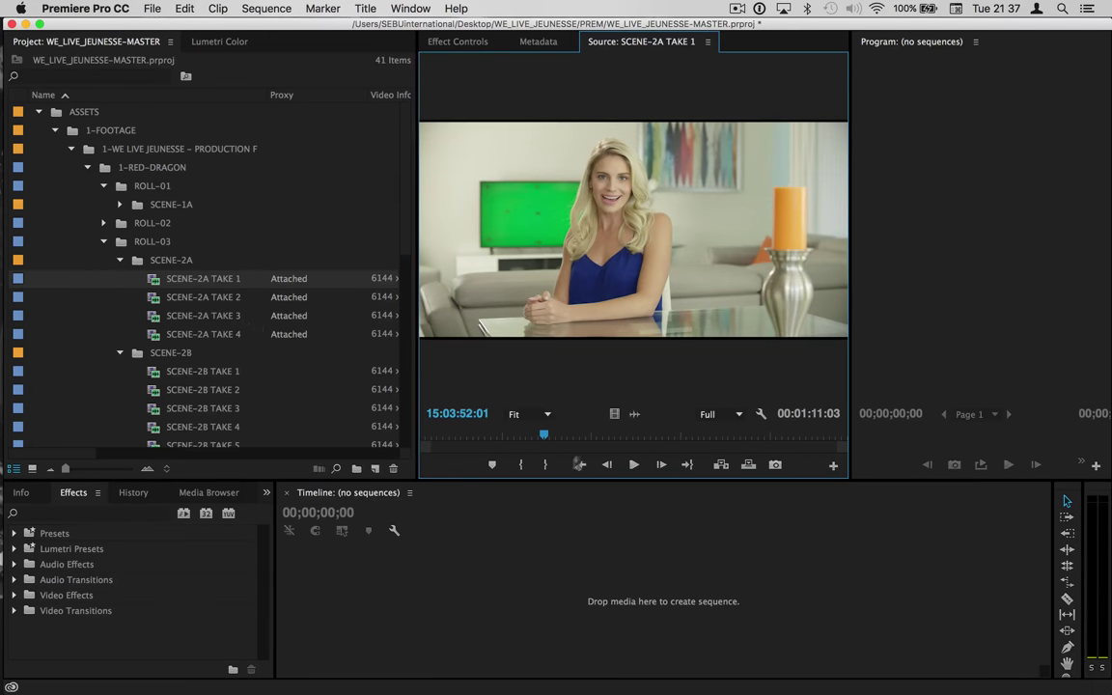
# Step: With Enable proxies left off, play SCENE-2A TAKE 1 and stop at 15:03:56:14
pyautogui.click(93, 8)
pyautogui.moveTo(81, 51)
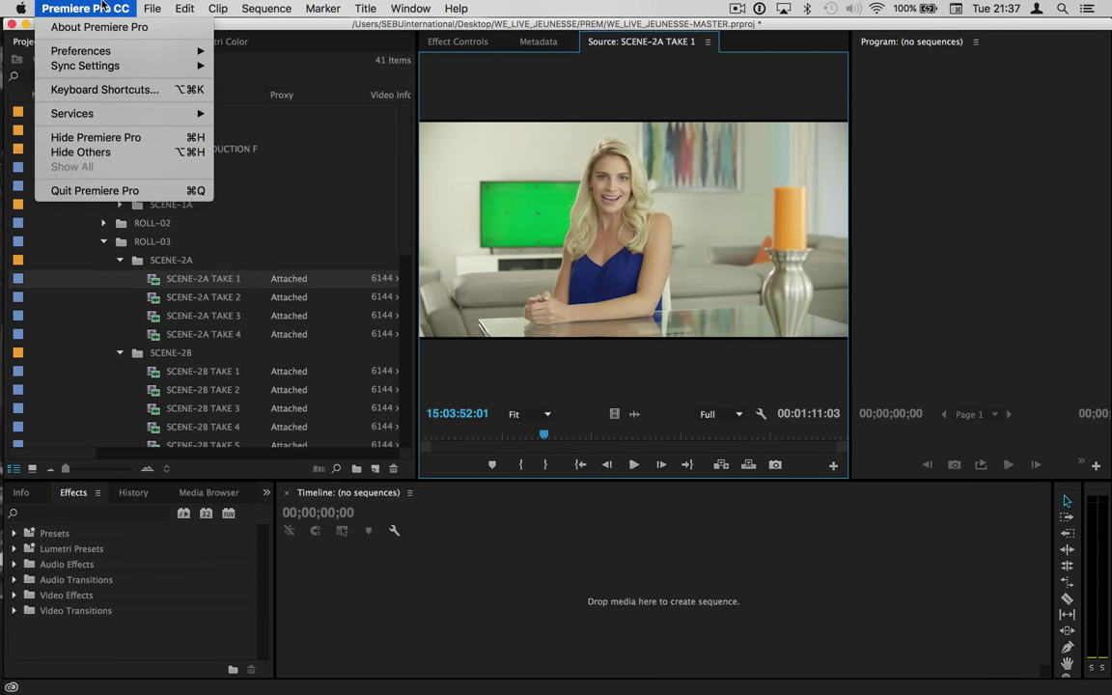
pyautogui.click(270, 197)
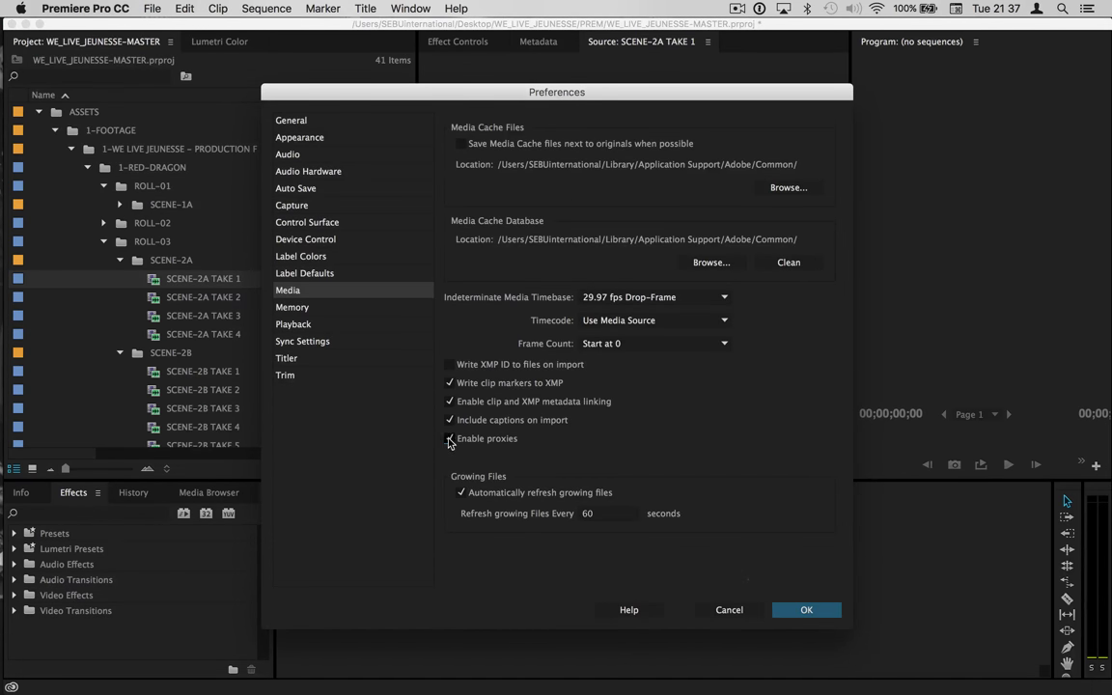
pyautogui.click(822, 611)
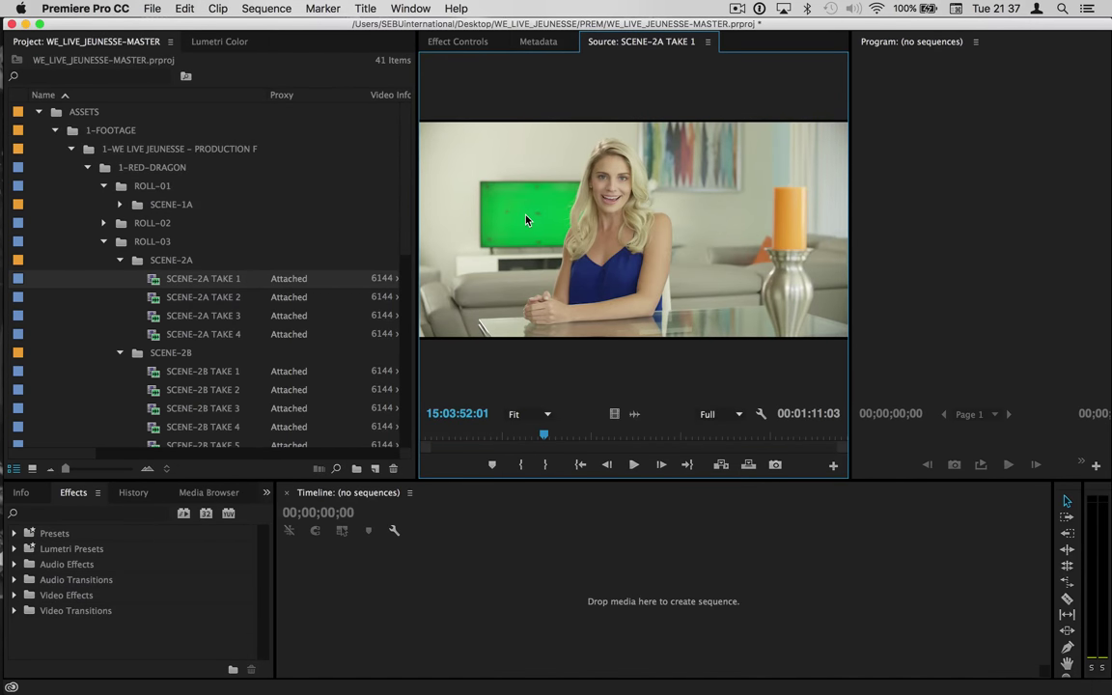
pyautogui.press('space')
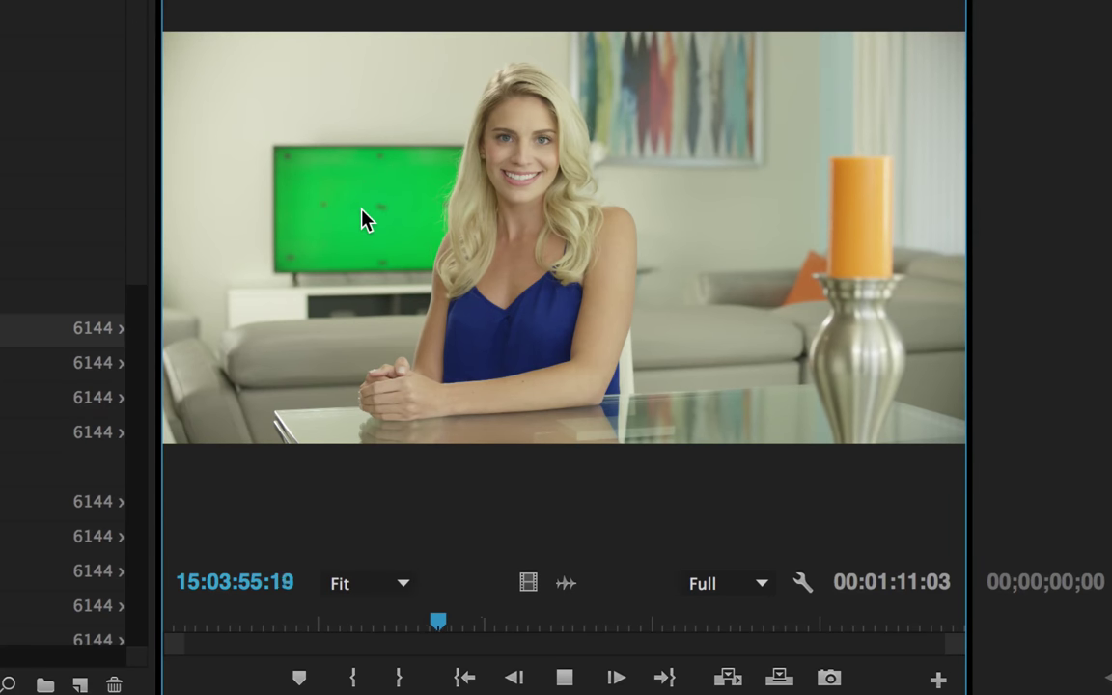
pyautogui.press('space')
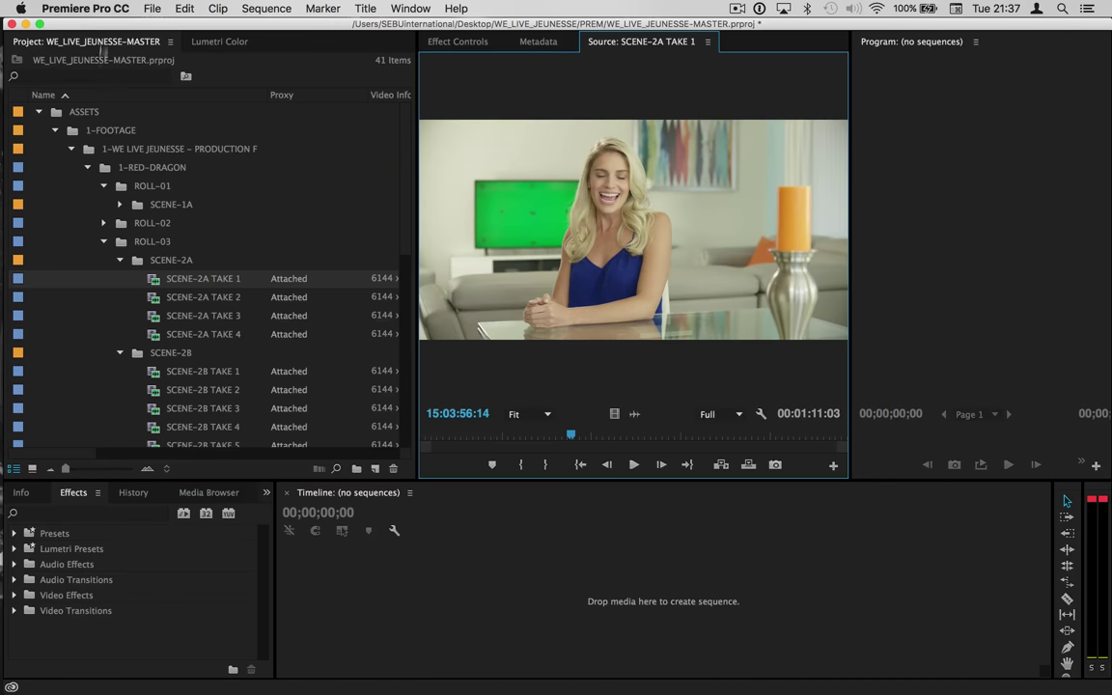
# Step: Turn on Enable proxies in Media preferences and play SCENE-2A TAKE 1 from its proxies
pyautogui.click(97, 8)
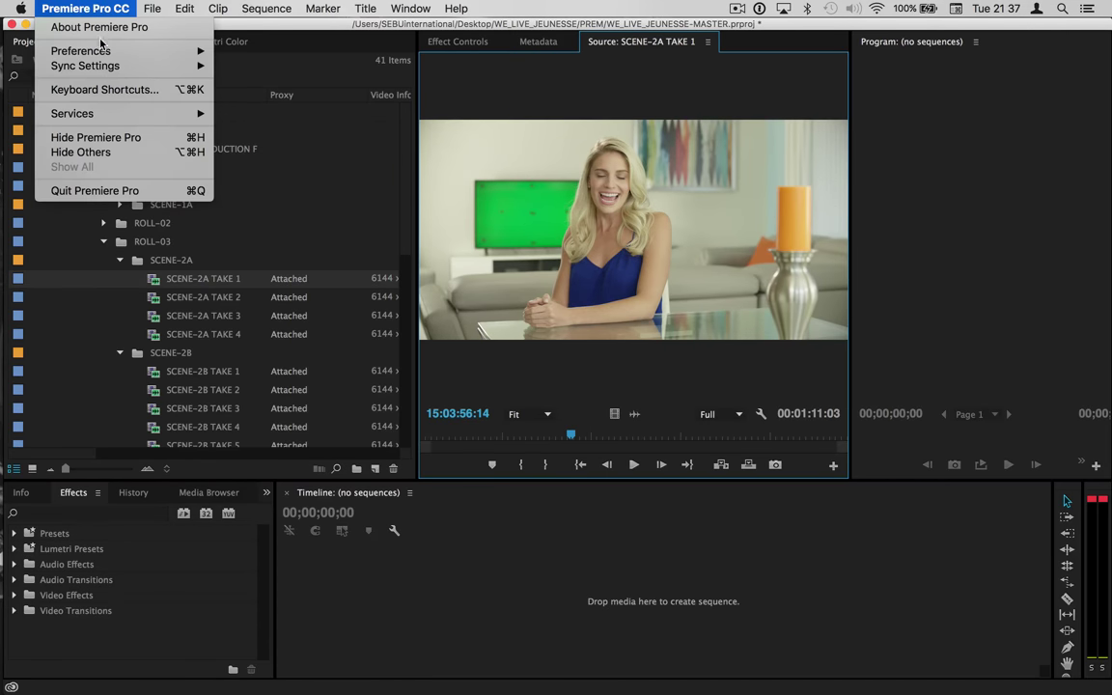
pyautogui.moveTo(81, 50)
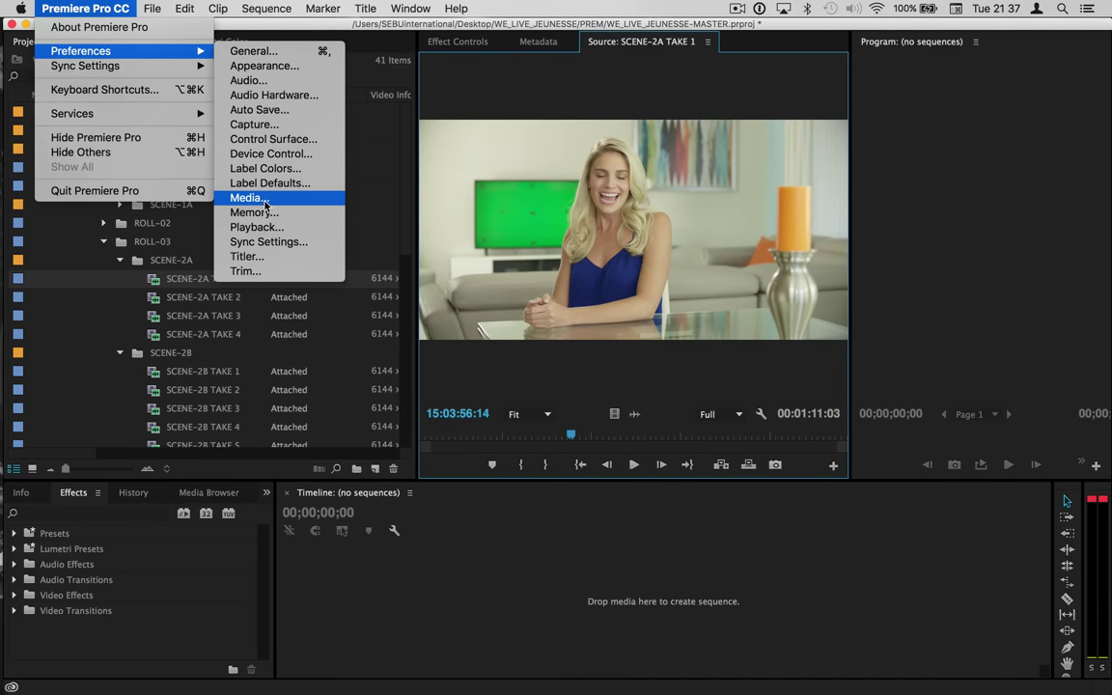
pyautogui.click(245, 197)
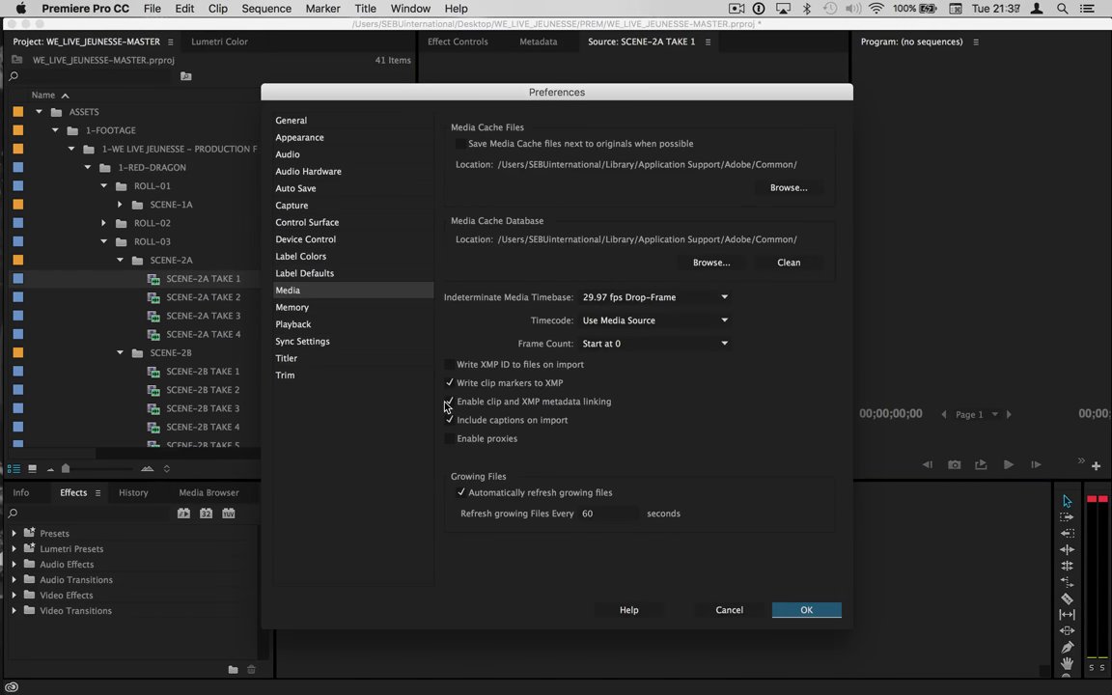
pyautogui.click(449, 438)
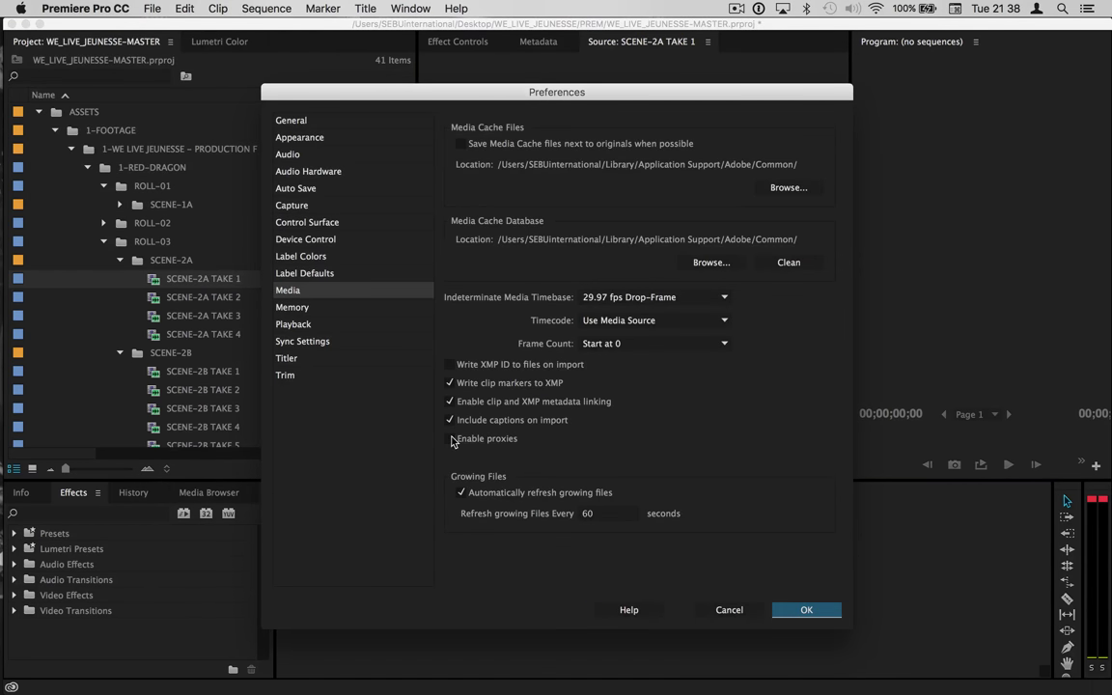
pyautogui.click(820, 613)
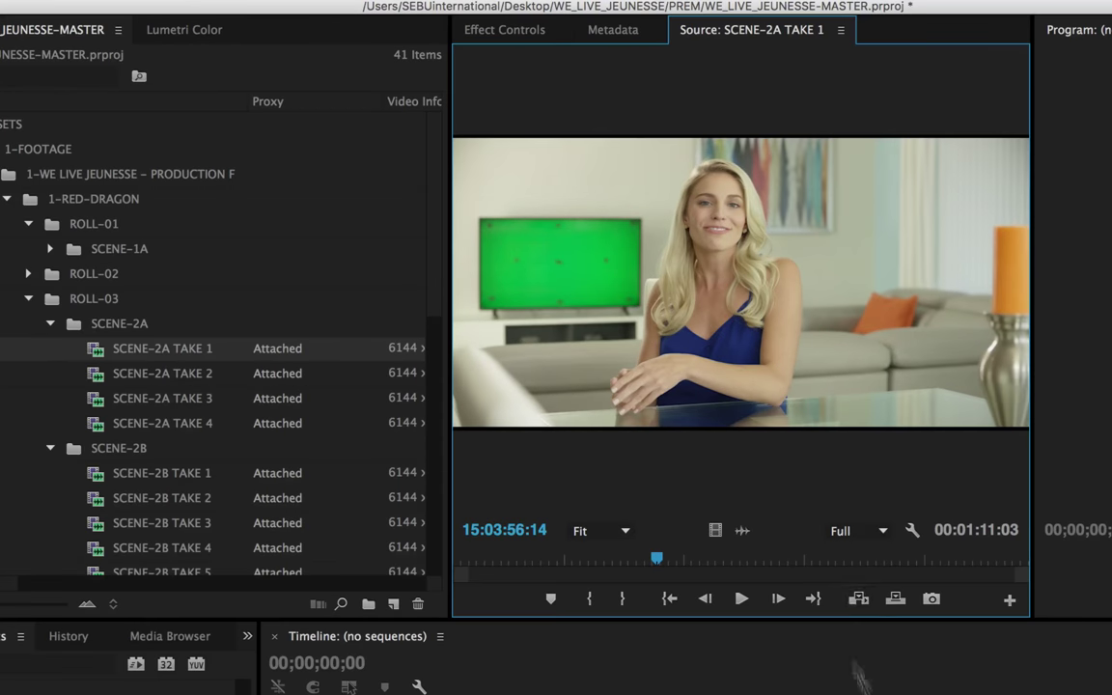
pyautogui.hscroll(3, 319, 410)
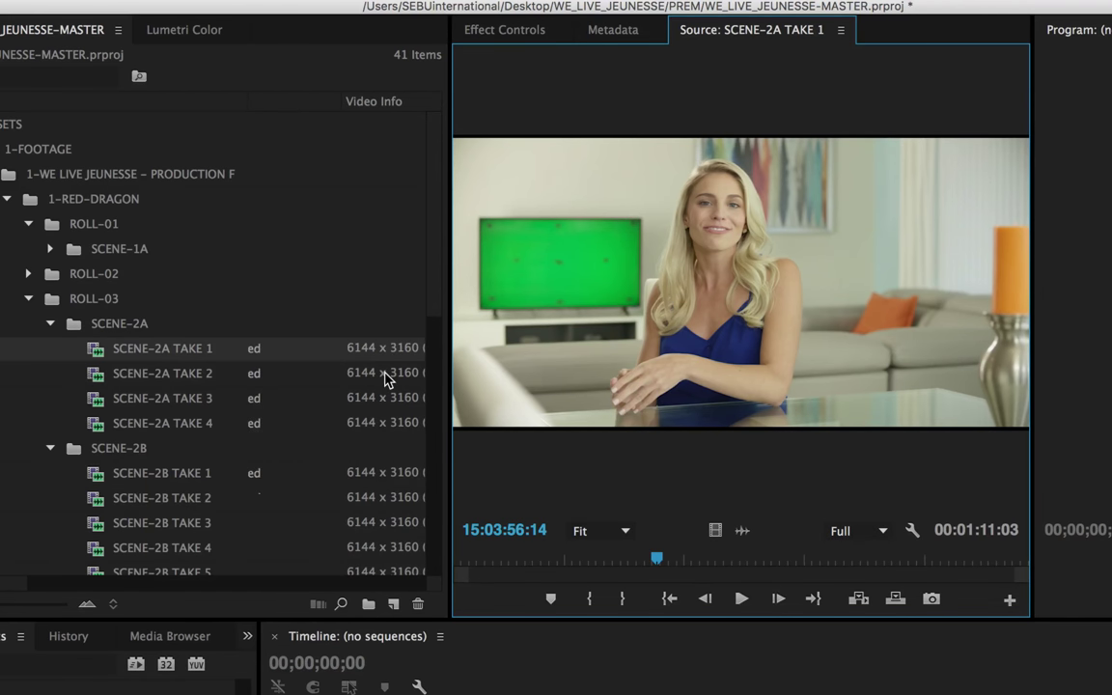
pyautogui.hscroll(-2, 376, 376)
pyautogui.press('space')
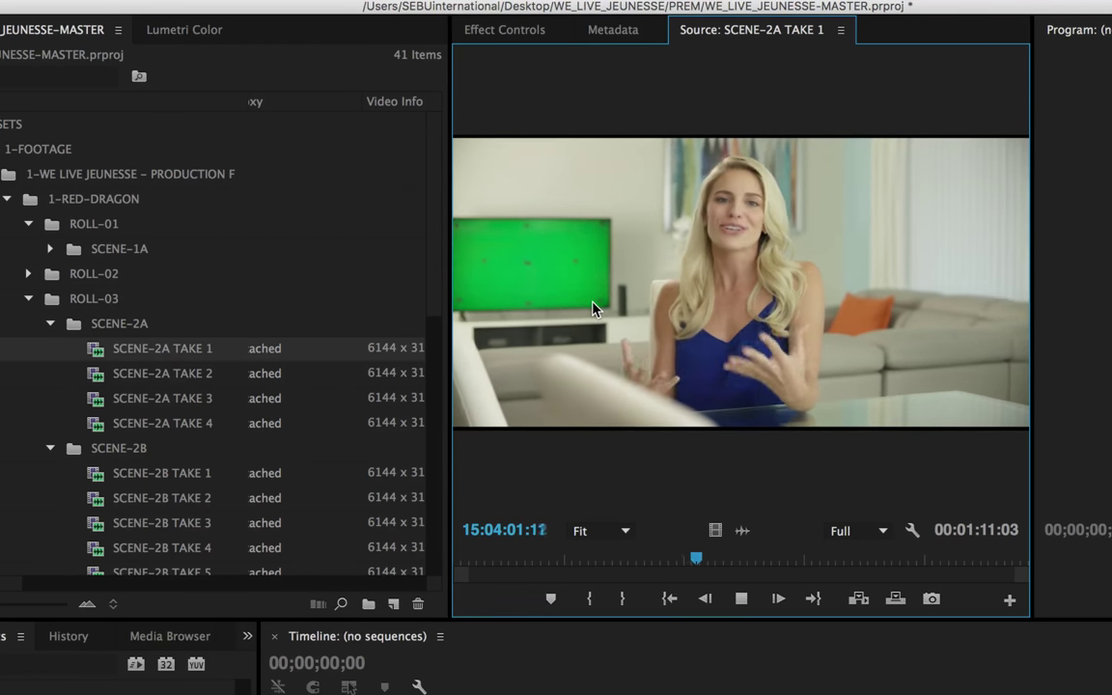
pyautogui.press('space')
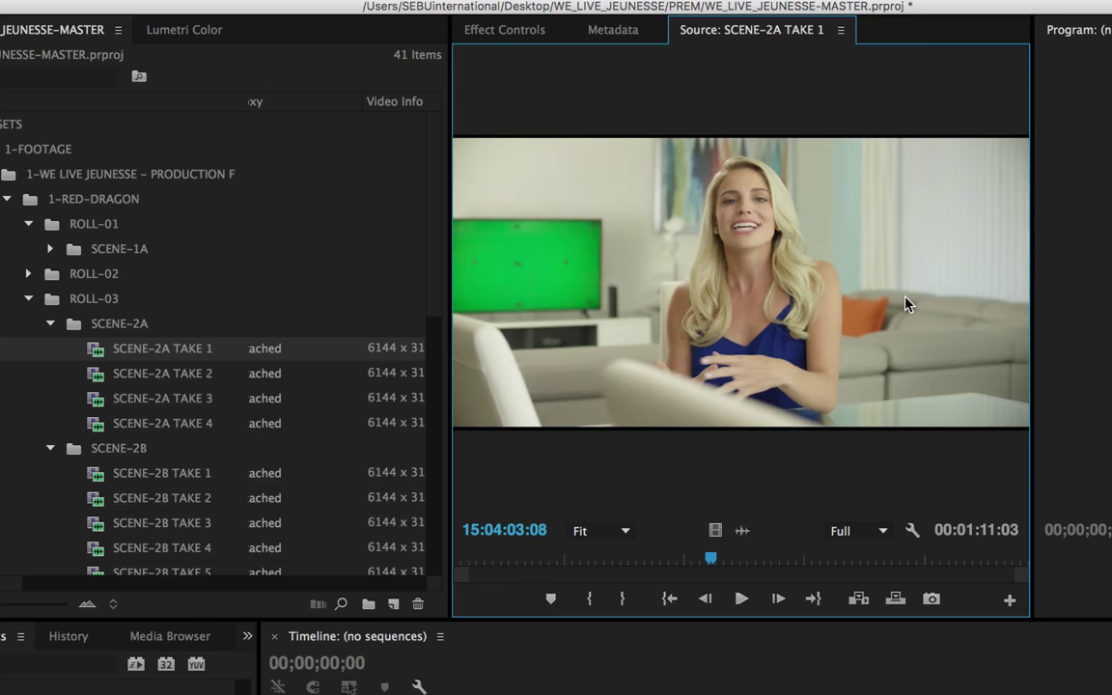
# Step: Scrub the clip to 15:04:10:03 and widen the project panel to reveal 24.00 fps
pyautogui.moveTo(709, 560)
pyautogui.mouseDown()
pyautogui.moveTo(878, 560)
pyautogui.moveTo(471, 555)
pyautogui.moveTo(851, 514)
pyautogui.mouseUp()
pyautogui.click(595, 558)
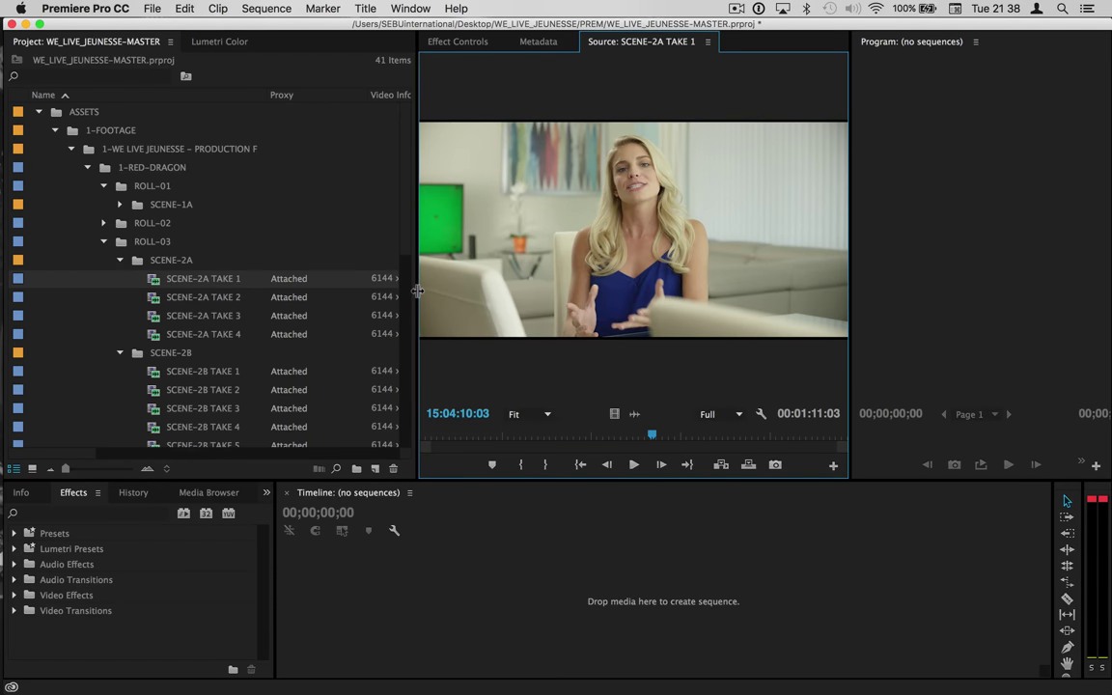
pyautogui.moveTo(417, 290); pyautogui.dragTo(513, 288)
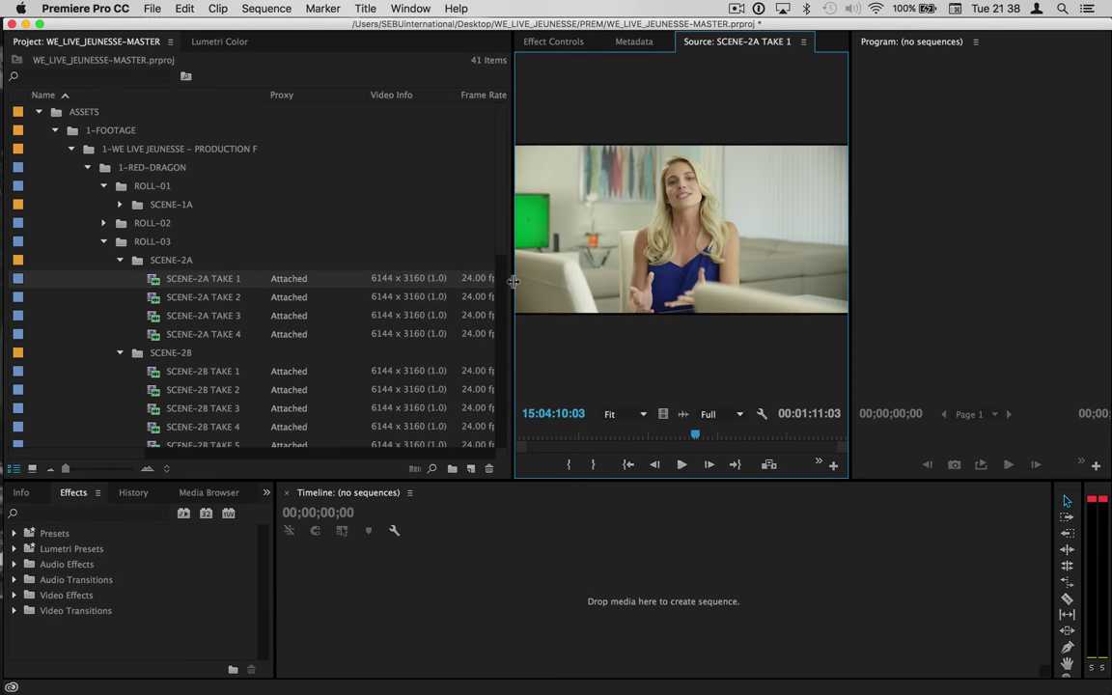
pyautogui.moveTo(366, 95); pyautogui.dragTo(334, 90)
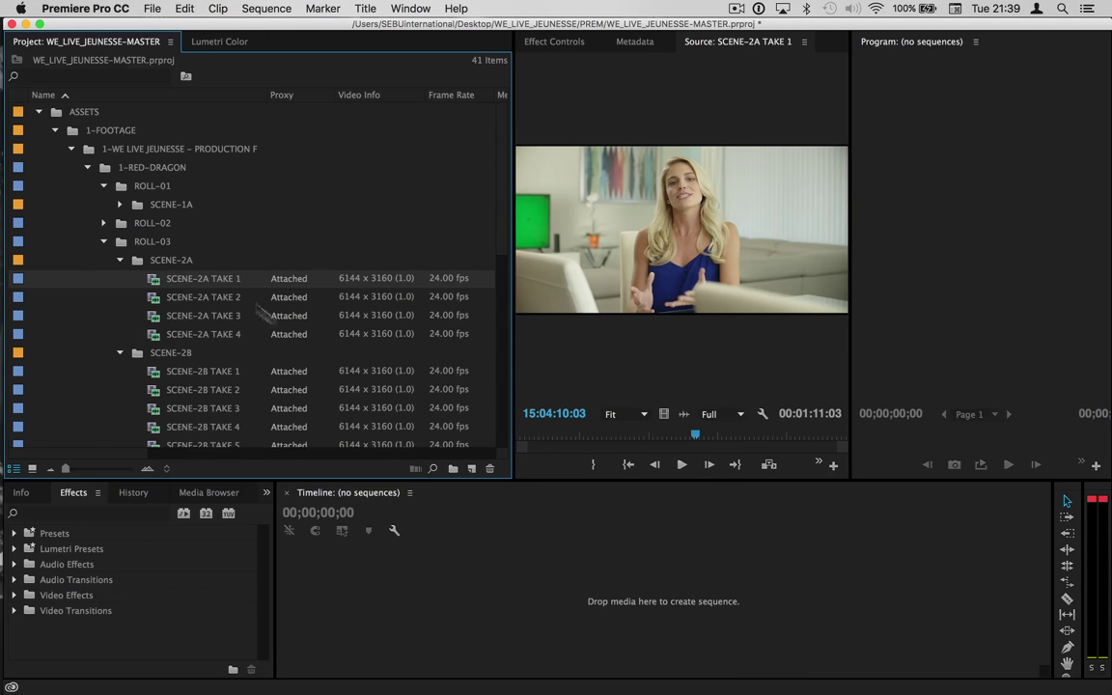
# Step: Uncheck Enable proxies in the Media preferences and return focus to the Source monitor
pyautogui.click(149, 8)
pyautogui.moveTo(81, 51)
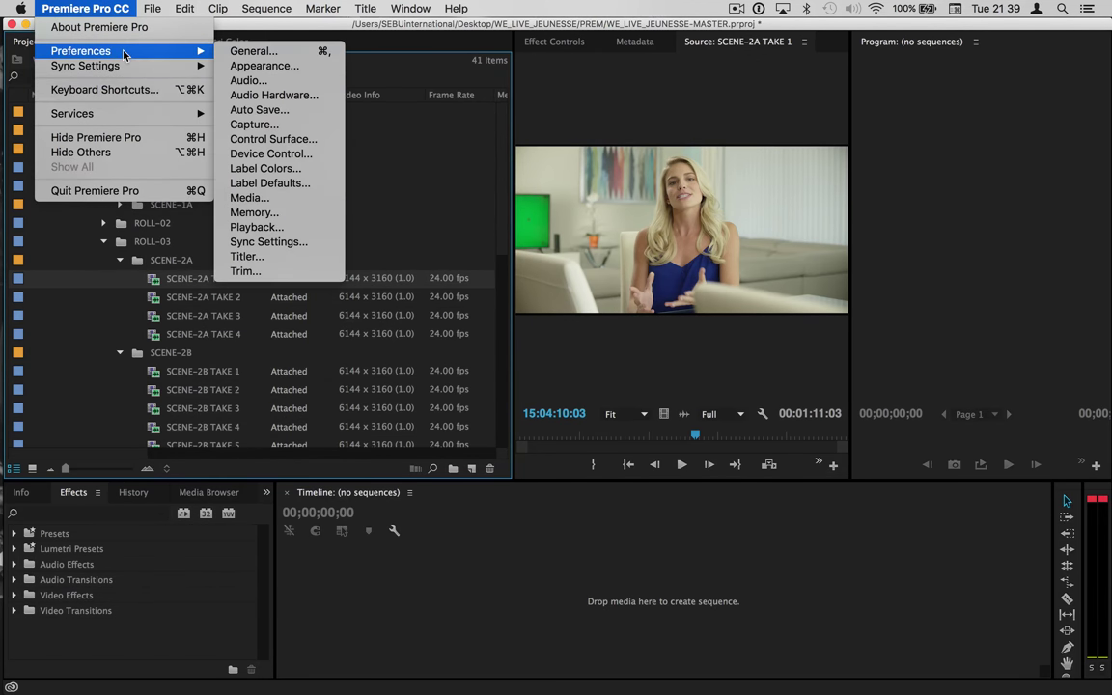
pyautogui.click(249, 197)
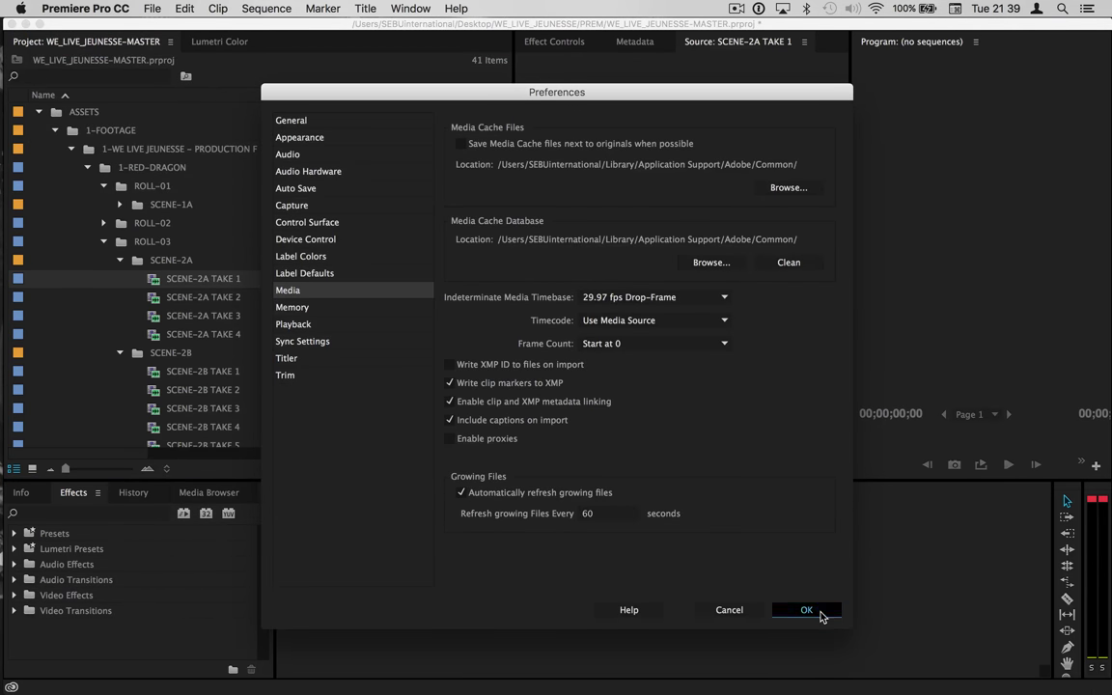
pyautogui.click(818, 612)
pyautogui.click(593, 205)
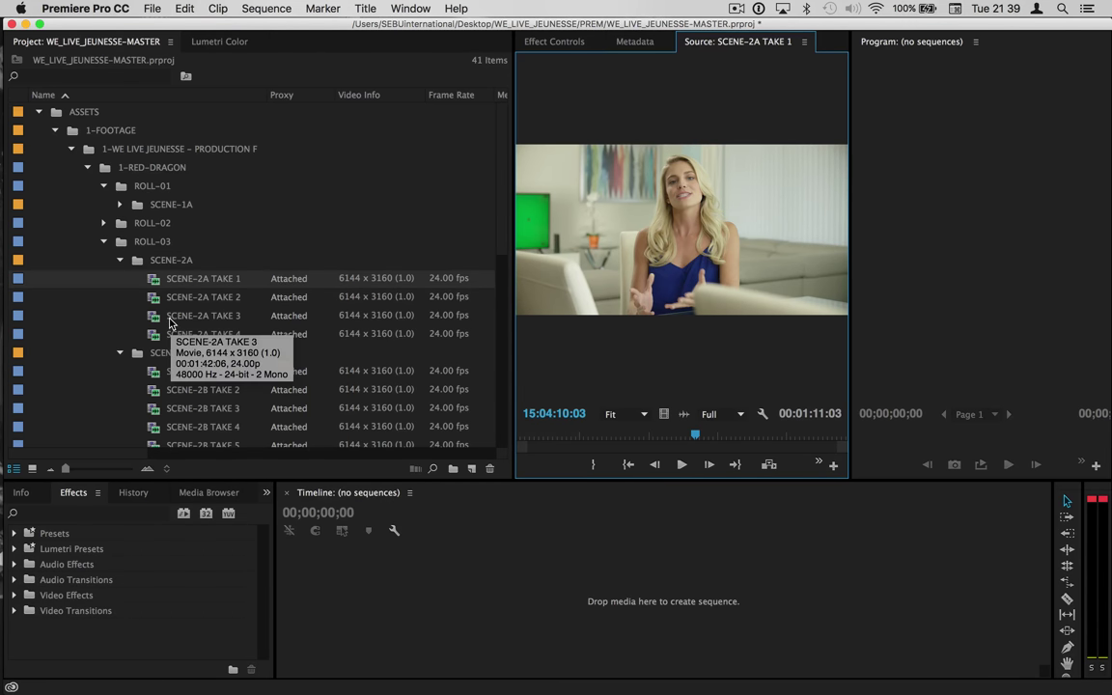
# Step: Dismiss the application menu and scroll through the clips in the Project panel
pyautogui.click(86, 9)
pyautogui.click(422, 341)
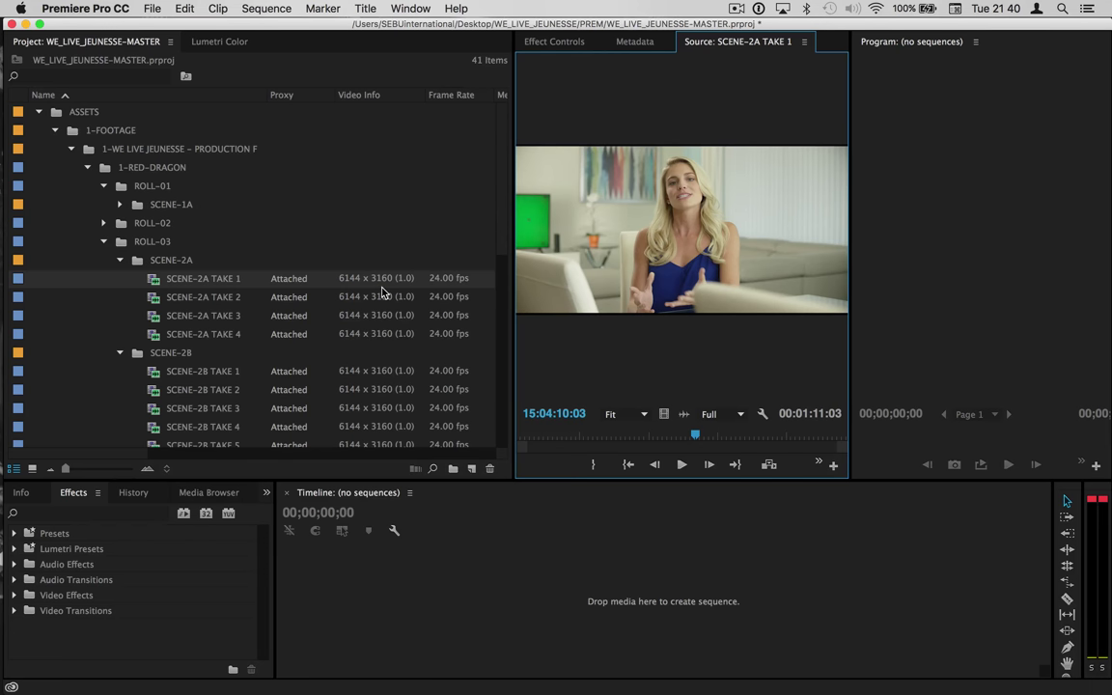
pyautogui.scroll(-2, 383, 293)
pyautogui.scroll(-2, 382, 292)
pyautogui.scroll(-5, 382, 293)
pyautogui.scroll(5, 382, 293)
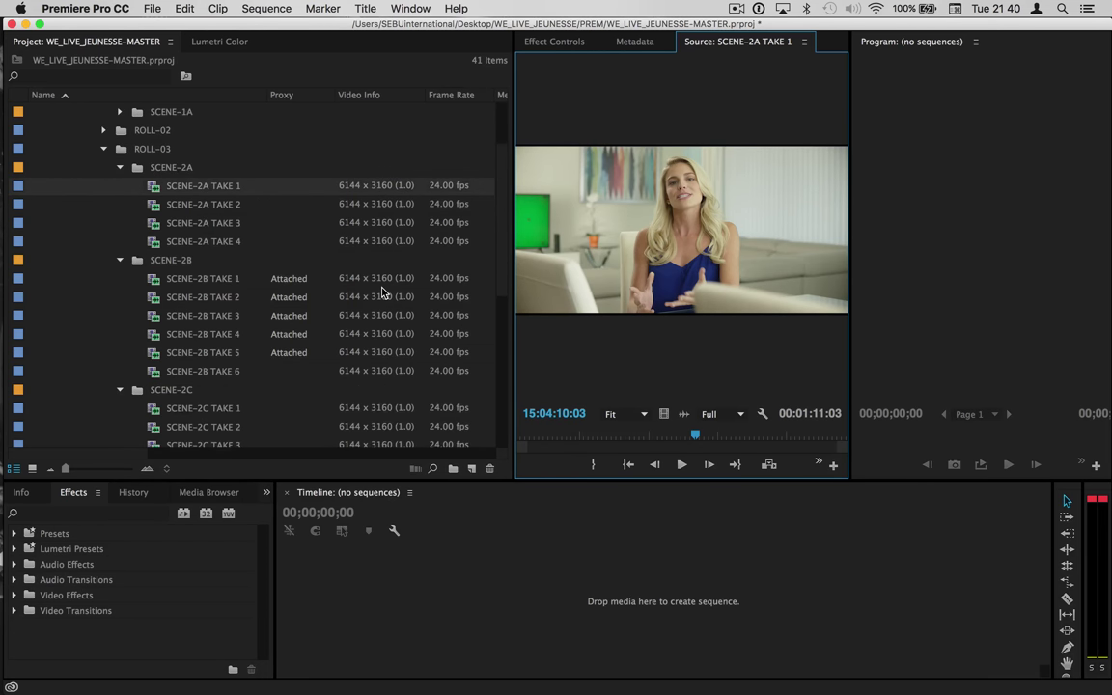
pyautogui.scroll(2, 382, 292)
pyautogui.scroll(-1, 383, 293)
# Step: Keep Source playback resolution at Full and play SCENE-2A TAKE 1, scrubbing ahead to 15:04:21:23
pyautogui.click(723, 414)
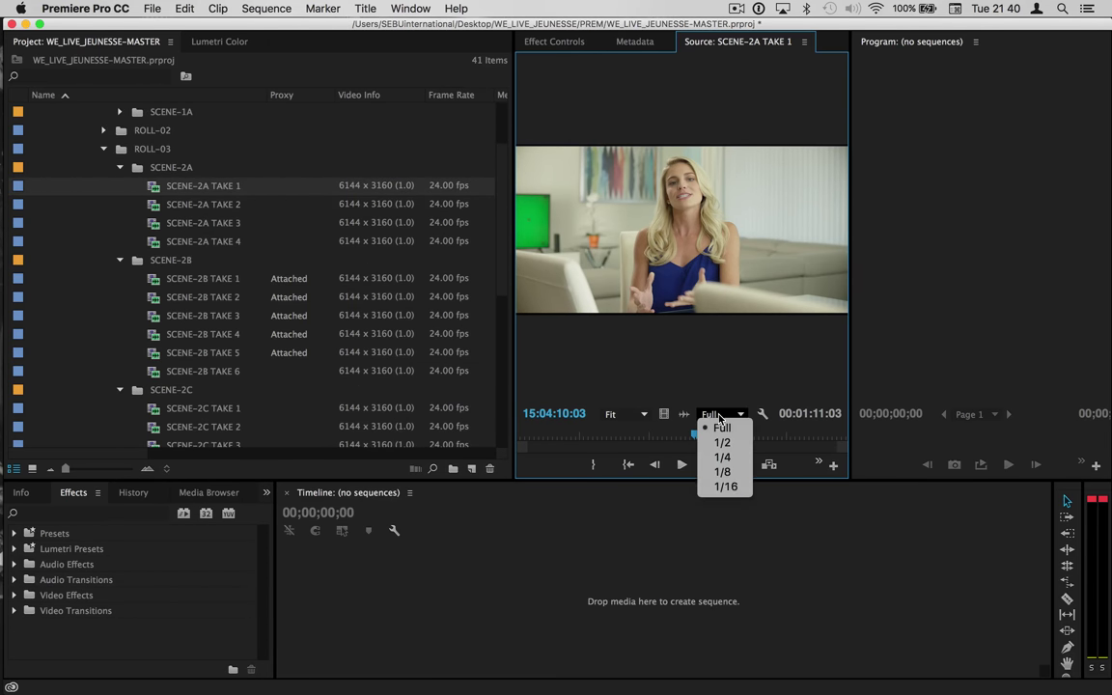
pyautogui.click(720, 428)
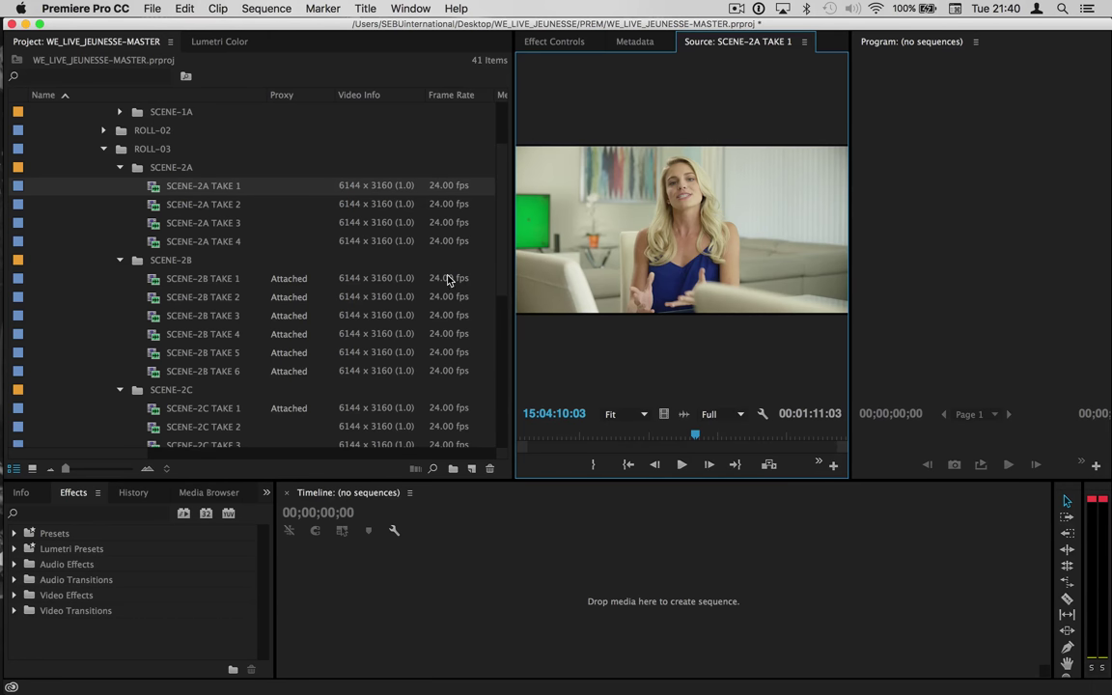
pyautogui.click(600, 437)
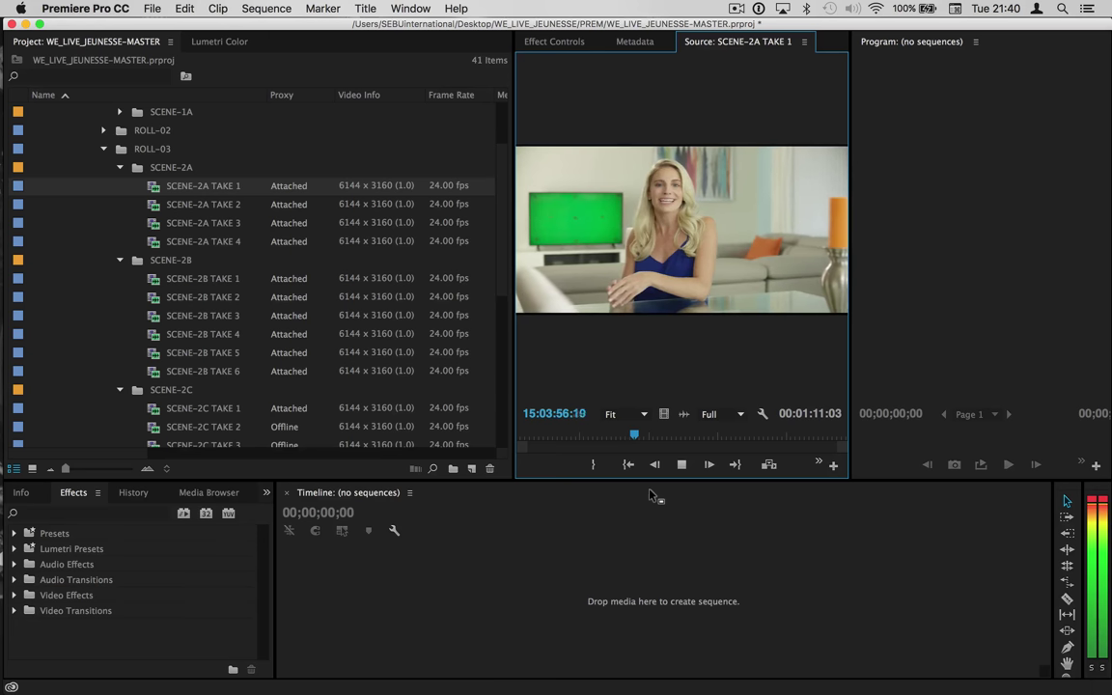
pyautogui.moveTo(634, 437); pyautogui.dragTo(748, 437)
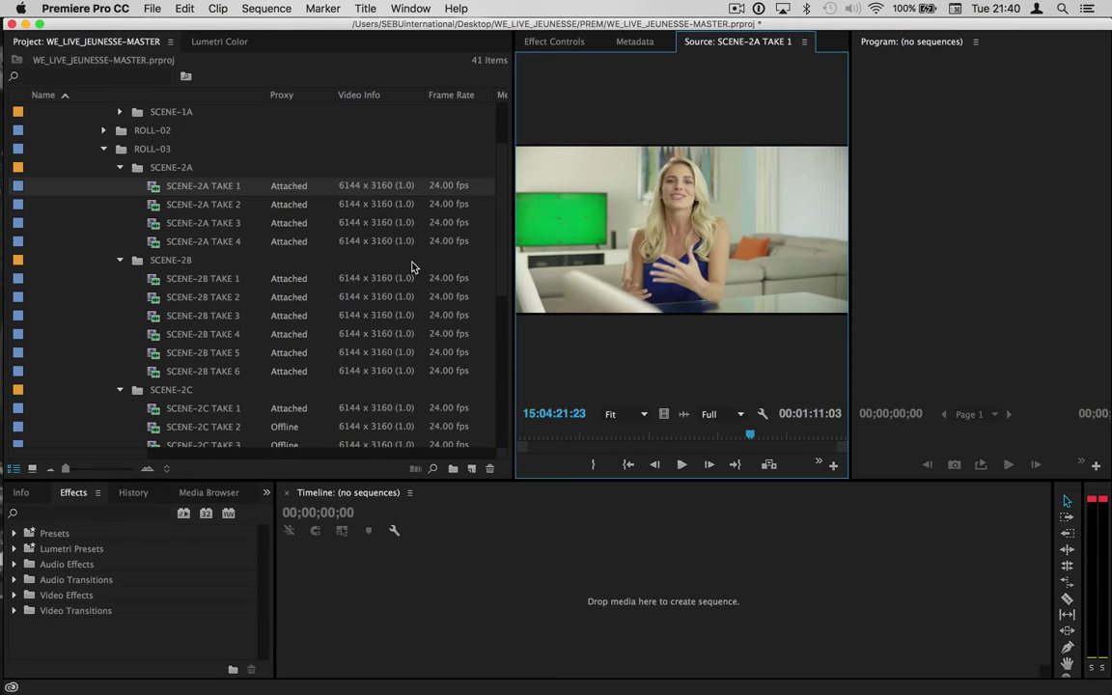